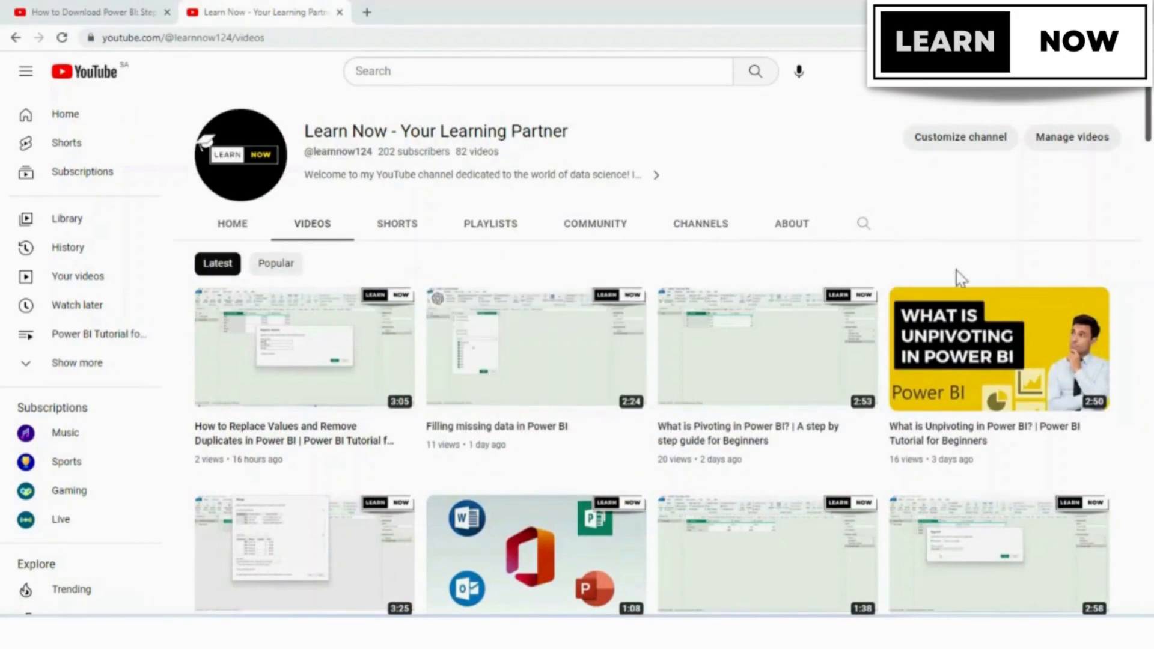
Browse the Learn Now channel's videos and look through the Power BI Tutorial for Beginners playlist.
{"action": "scroll", "coordinate": [958, 283], "scroll_direction": "down", "scroll_amount": 5}
{"action": "scroll", "coordinate": [958, 289], "scroll_direction": "up", "scroll_amount": 5}
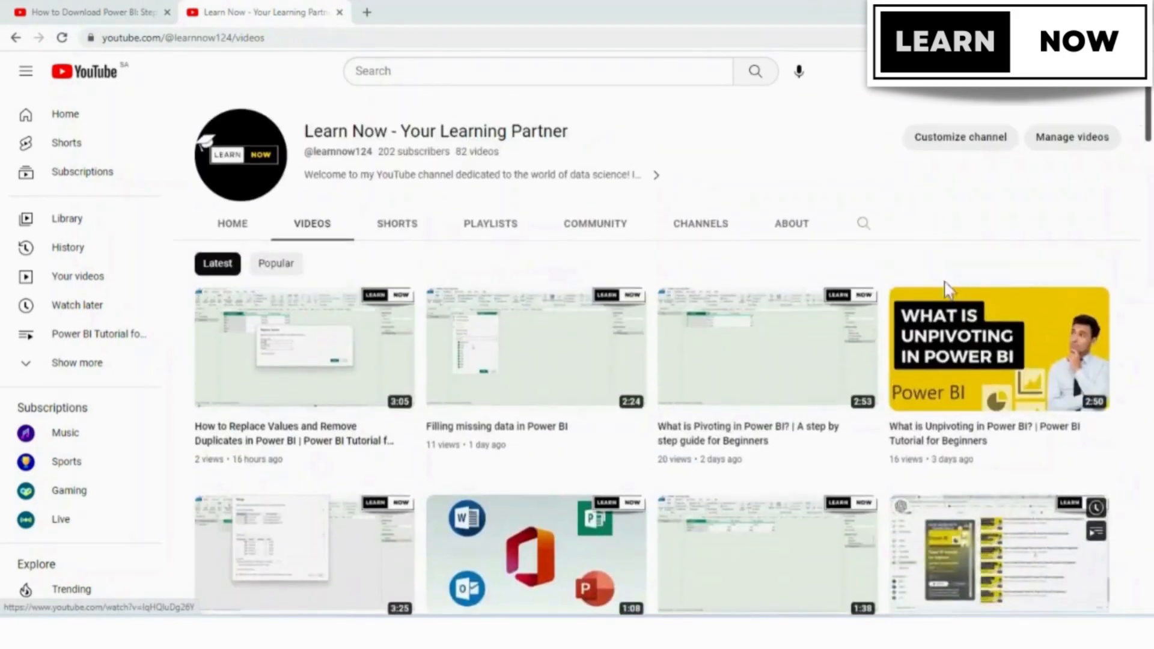
{"action": "left_click", "coordinate": [126, 10]}
{"action": "scroll", "coordinate": [1078, 308], "scroll_direction": "up", "scroll_amount": 5}
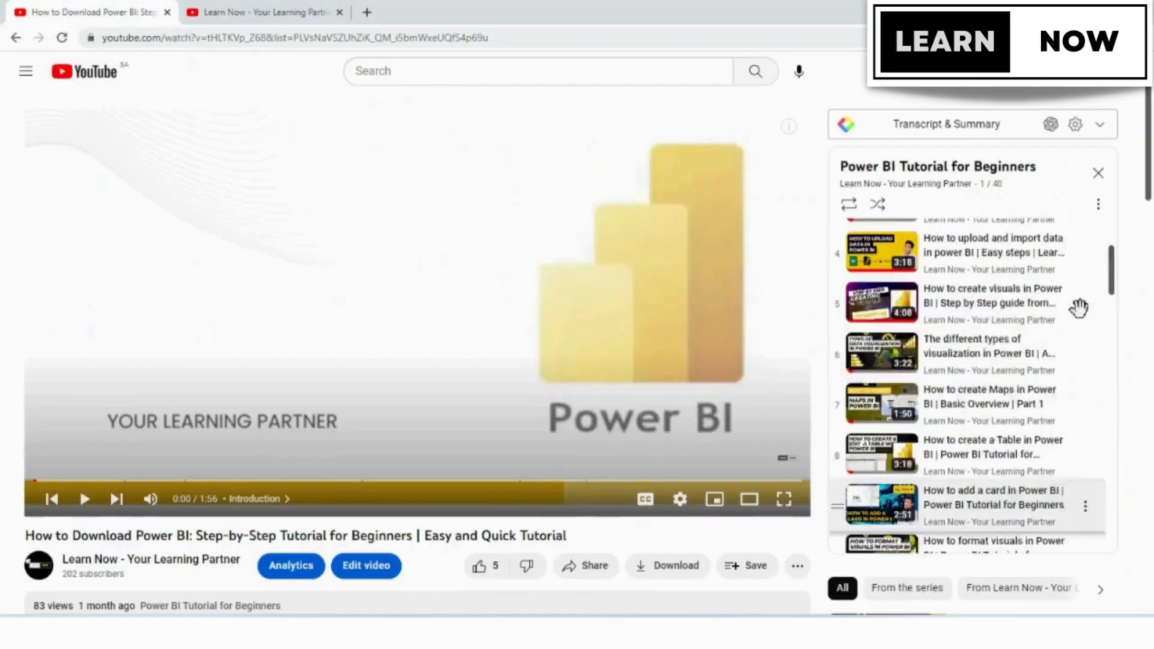
{"action": "scroll", "coordinate": [1078, 308], "scroll_direction": "up", "scroll_amount": 3}
{"action": "scroll", "coordinate": [1053, 305], "scroll_direction": "down", "scroll_amount": 6}
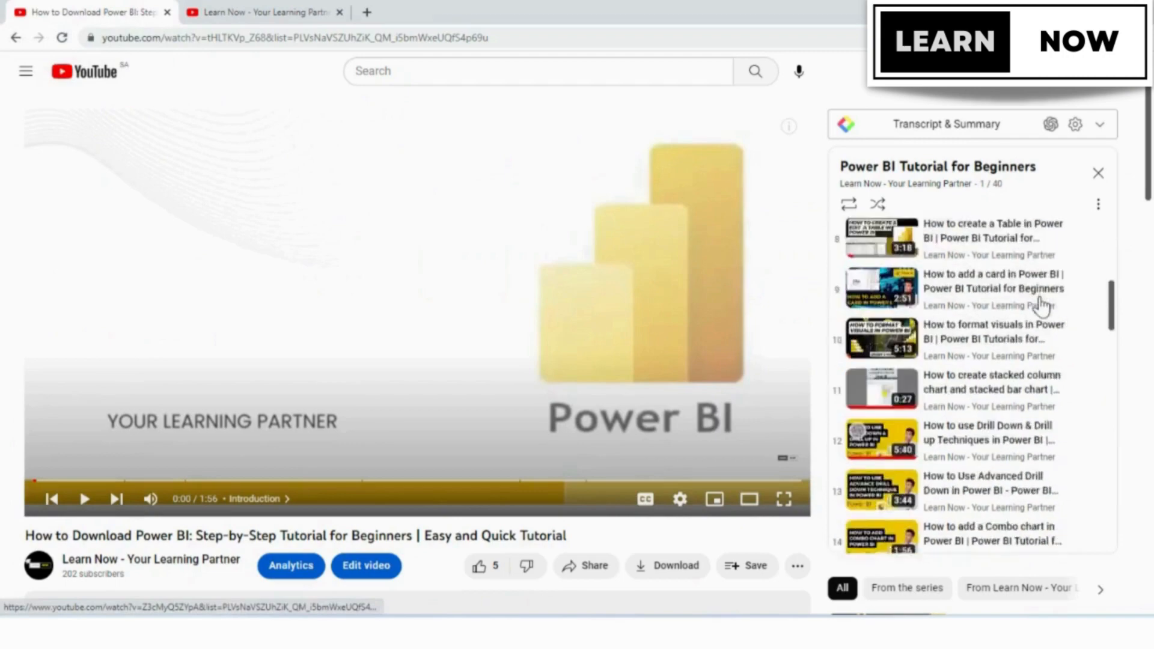
{"action": "scroll", "coordinate": [1042, 306], "scroll_direction": "down", "scroll_amount": 15}
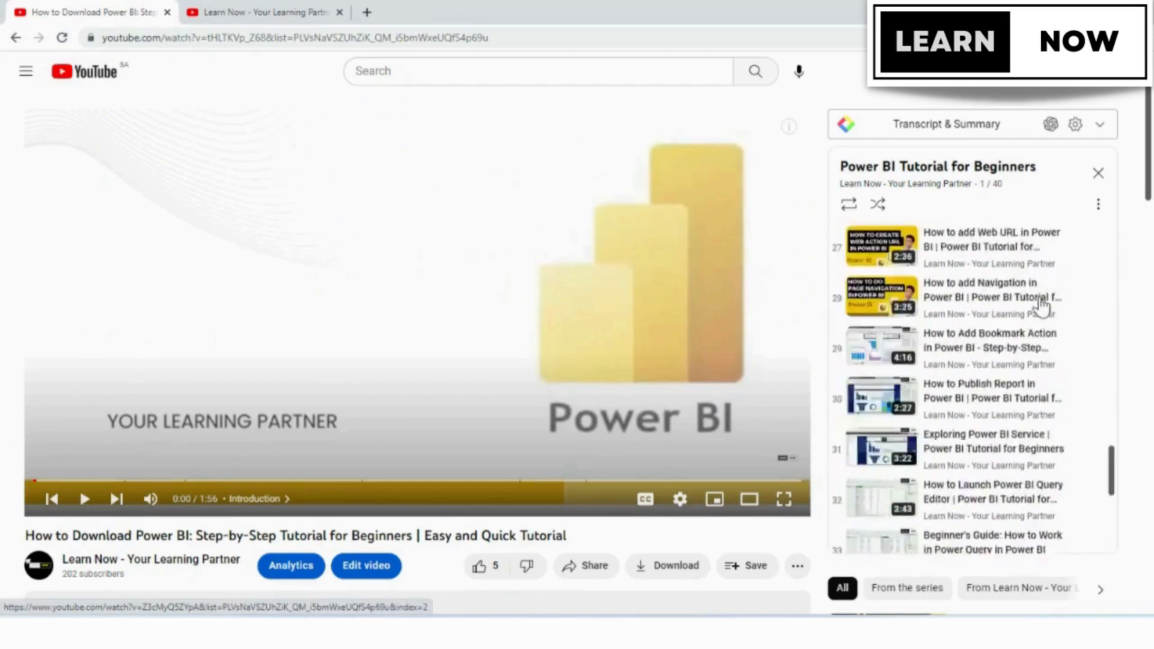
{"action": "scroll", "coordinate": [1042, 307], "scroll_direction": "up", "scroll_amount": 20}
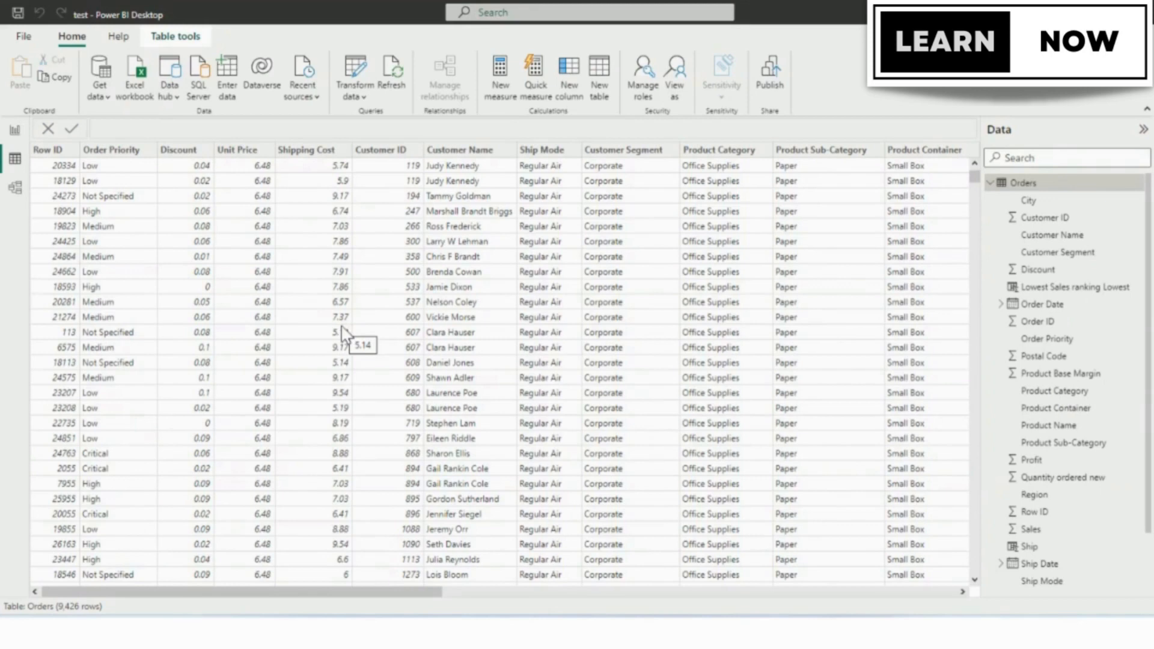
{"action": "scroll", "coordinate": [1024, 264], "scroll_direction": "down", "scroll_amount": 2}
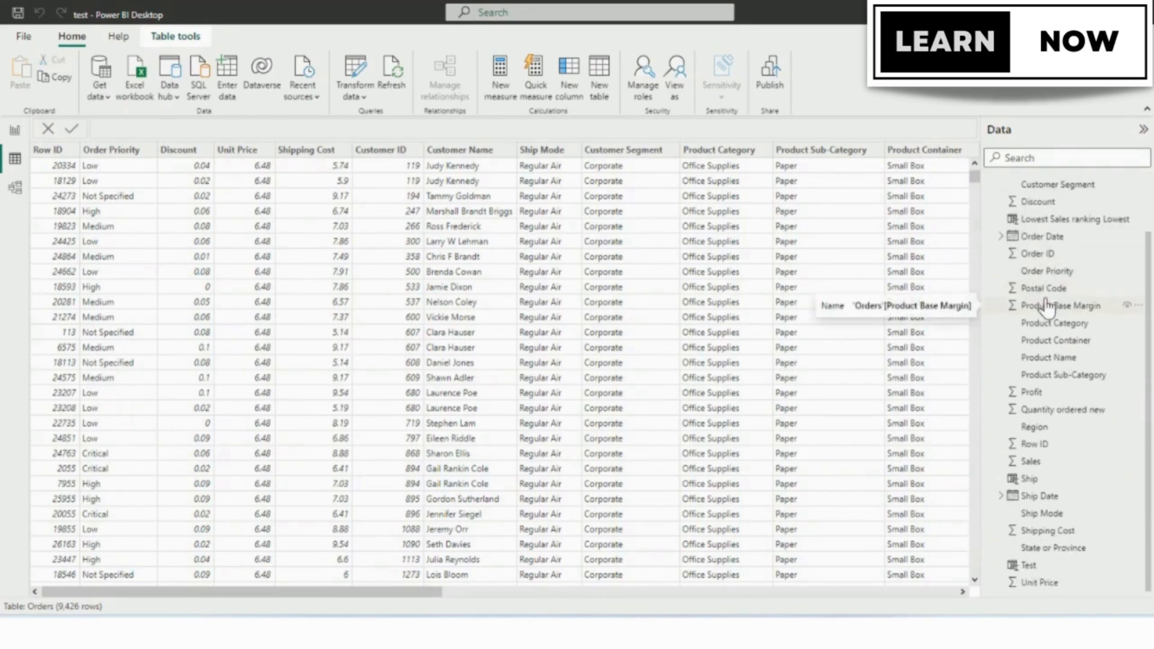
{"action": "scroll", "coordinate": [1046, 306], "scroll_direction": "up", "scroll_amount": 2}
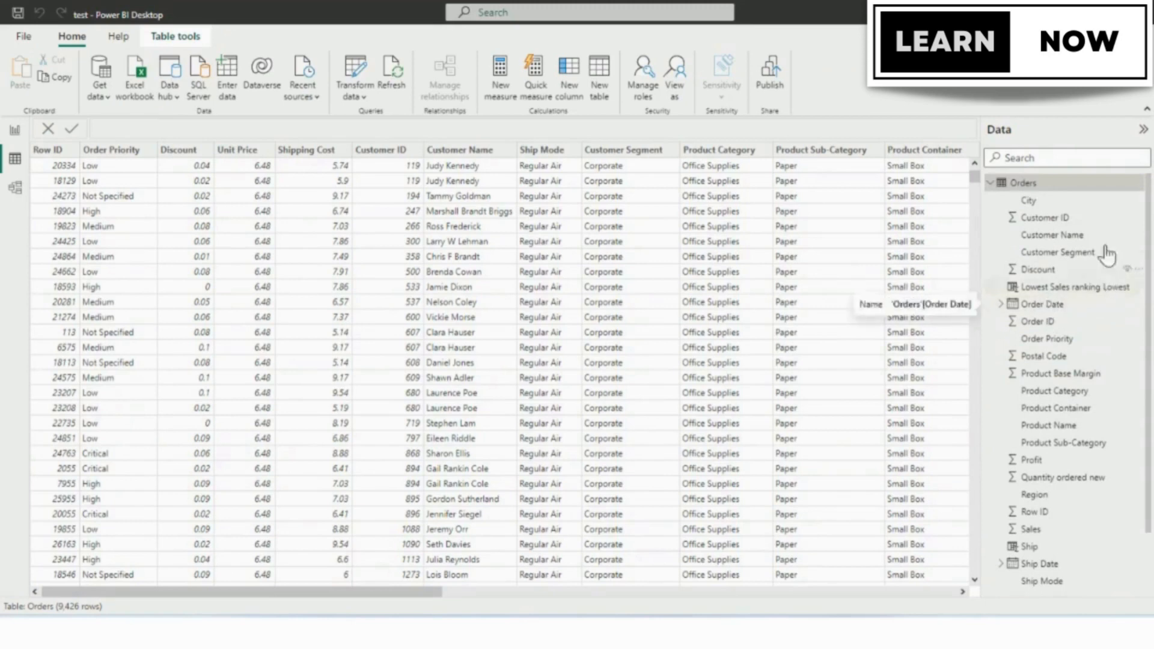
{"action": "left_click", "coordinate": [990, 184]}
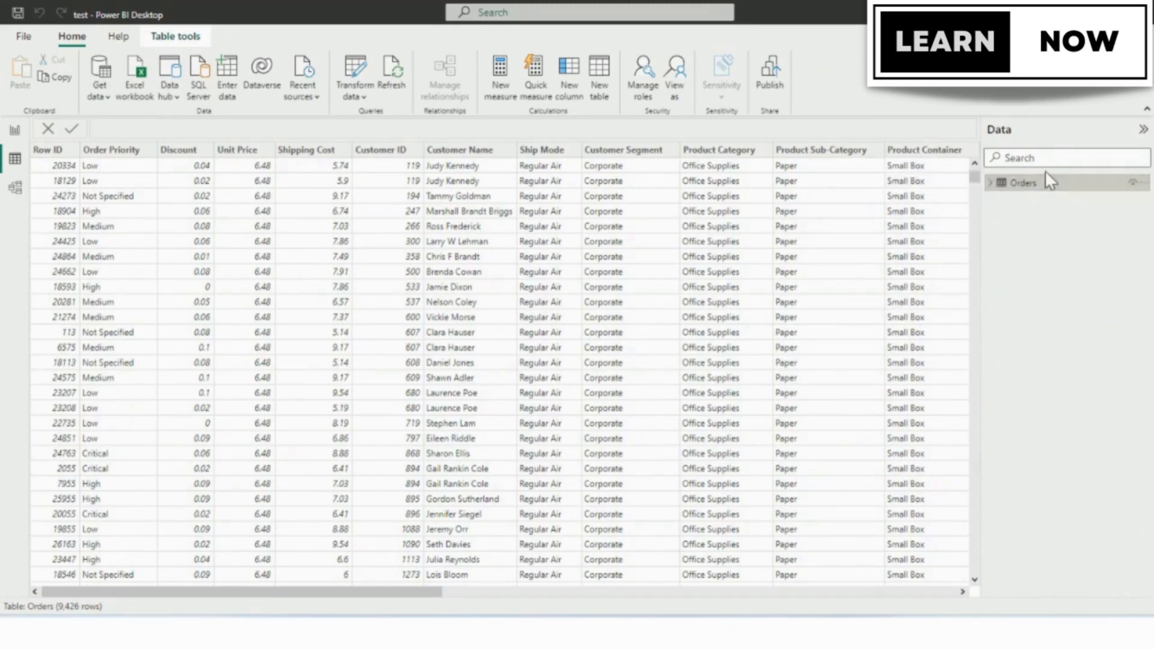
{"action": "left_click", "coordinate": [990, 184]}
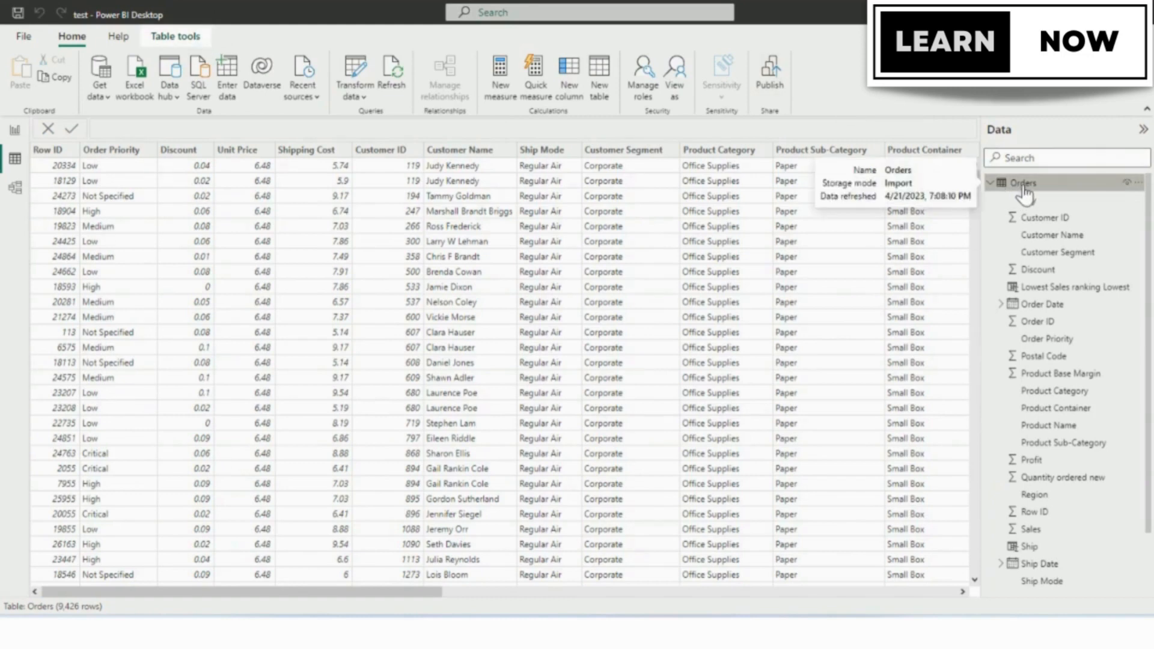
Create a new calculated table with the formula Date = CALENDARAUTO().
{"action": "left_click", "coordinate": [177, 37]}
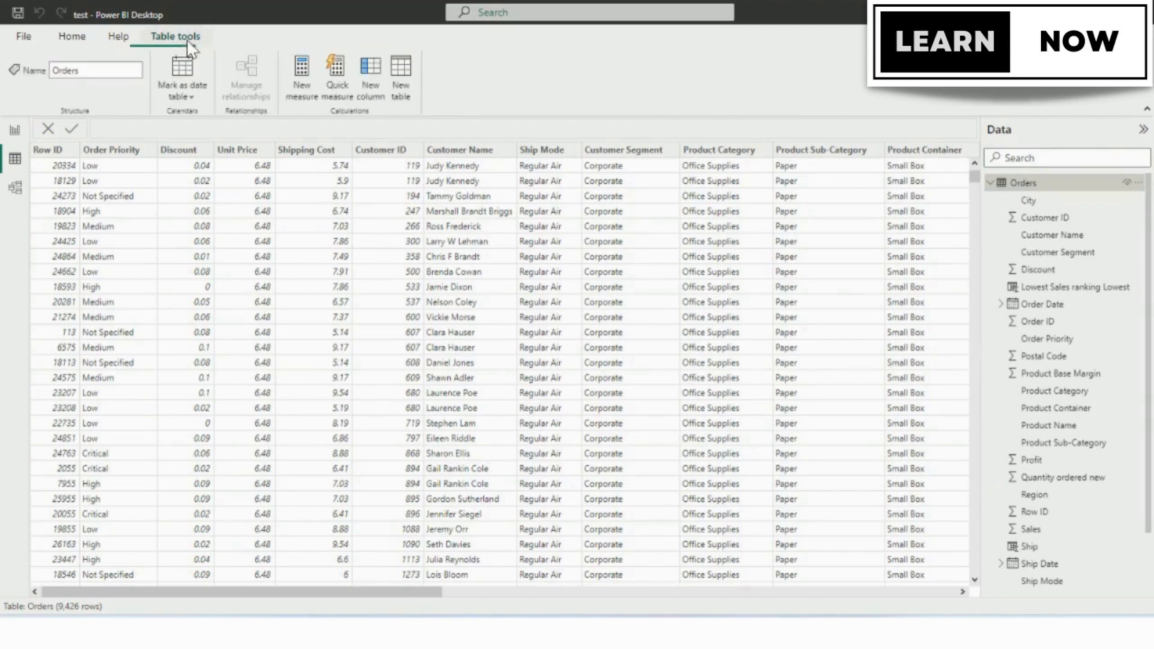
{"action": "left_click", "coordinate": [395, 77]}
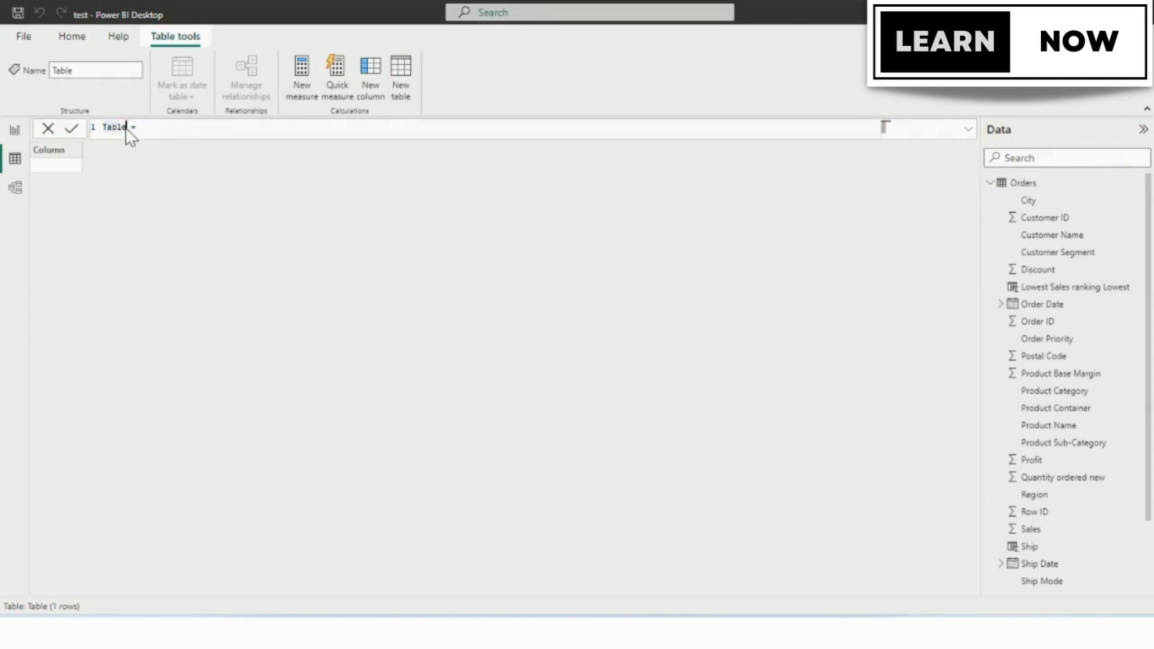
{"action": "double_click", "coordinate": [126, 128]}
{"action": "type", "text": "Date = ca"}
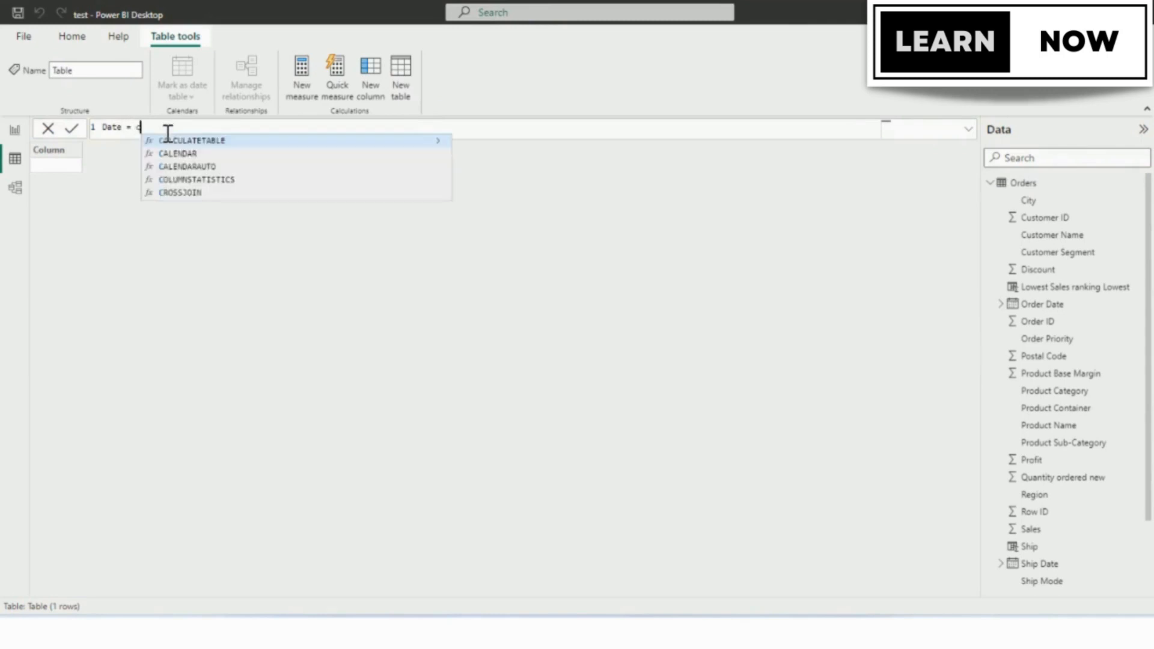
{"action": "key", "text": "Down"}
{"action": "key", "text": "Down"}
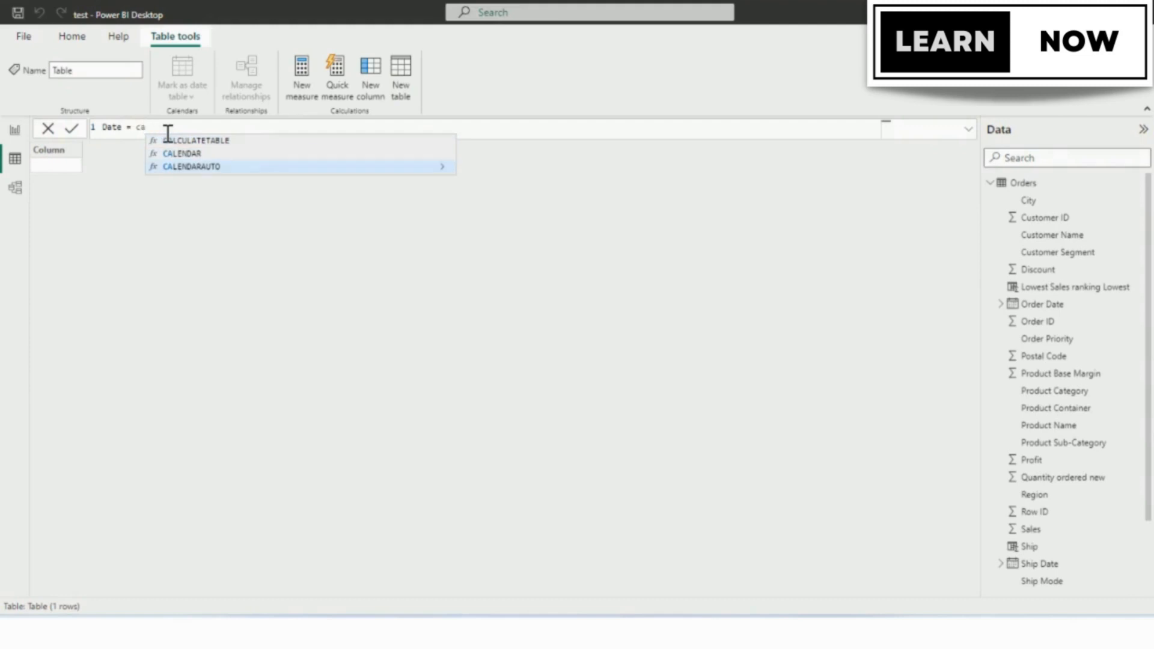
{"action": "key", "text": "Tab"}
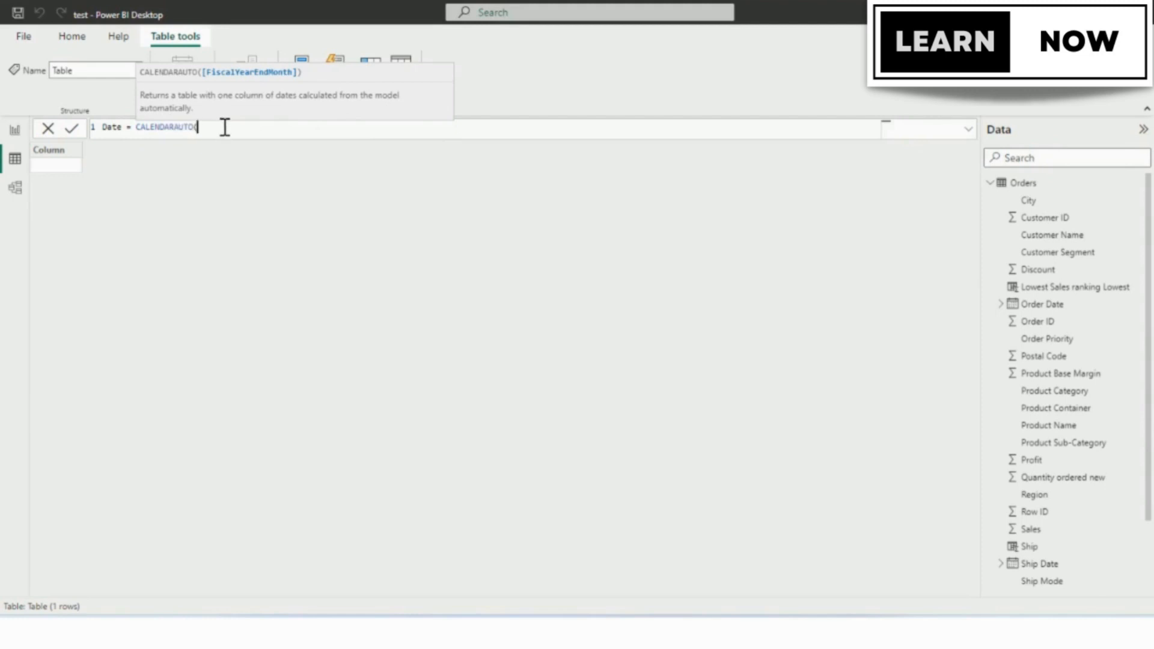
{"action": "type", "text": ")"}
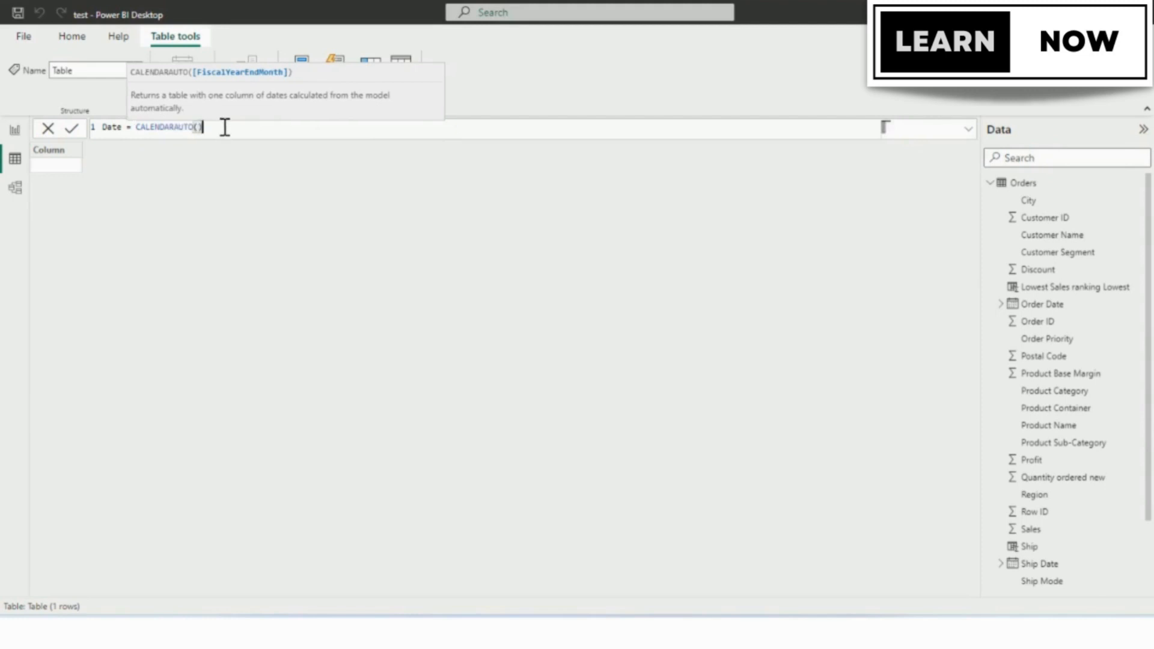
{"action": "key", "text": "Return"}
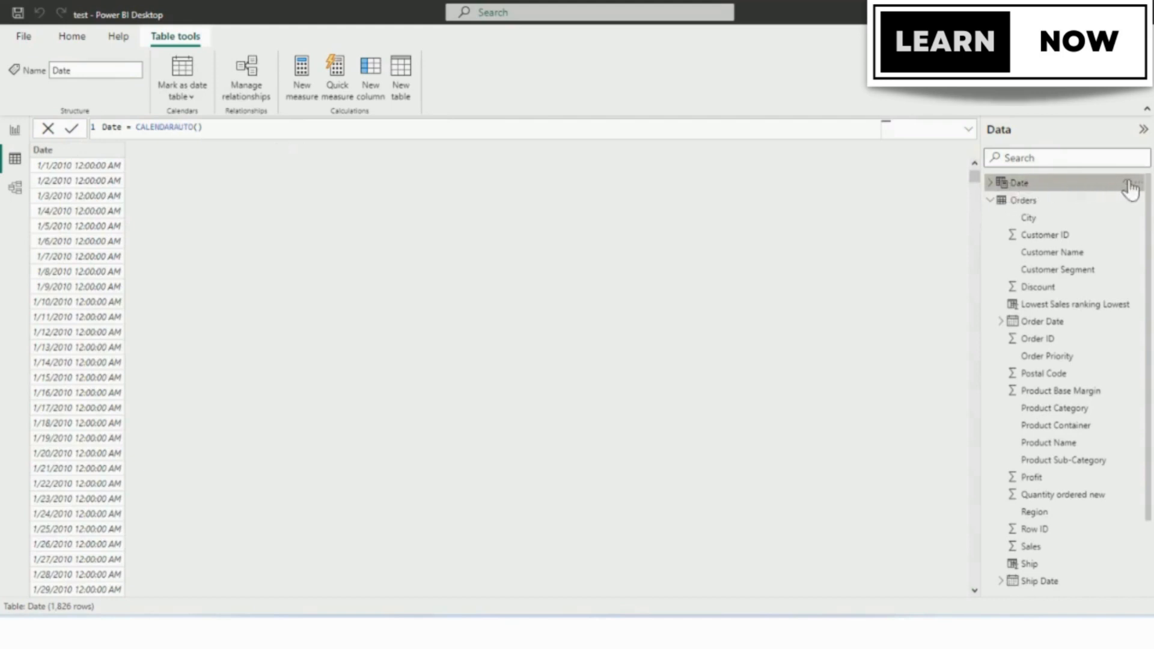
Expand the Date table's fields and look through its generated dates.
{"action": "left_click", "coordinate": [991, 184]}
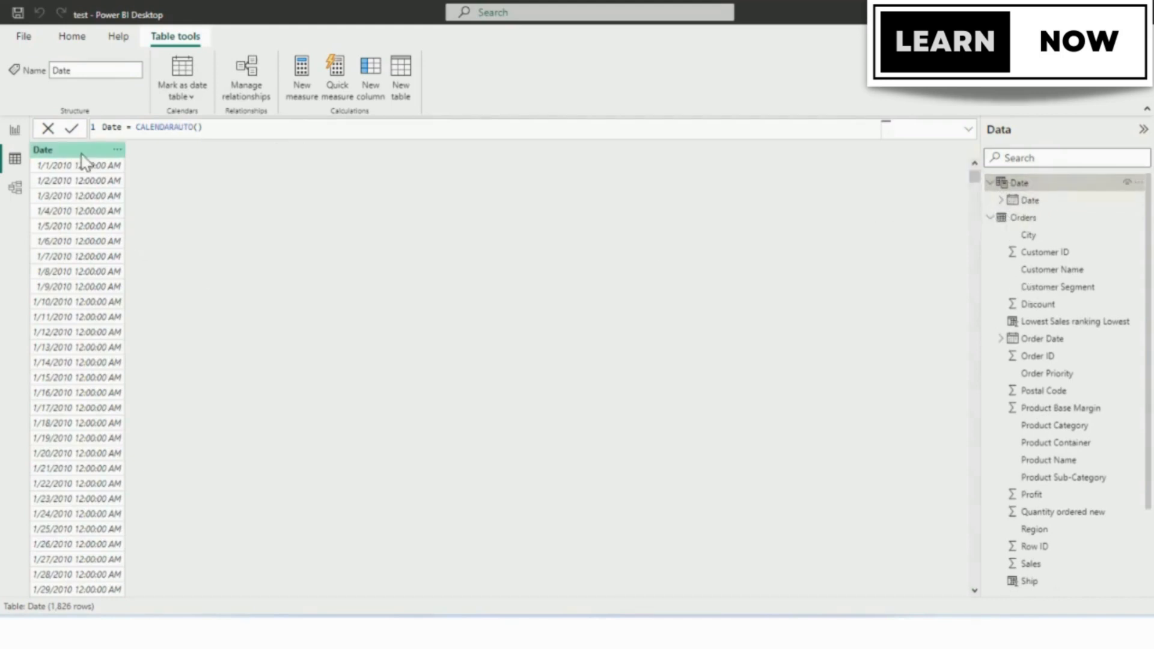
{"action": "scroll", "coordinate": [71, 207], "scroll_direction": "down", "scroll_amount": 7}
{"action": "scroll", "coordinate": [71, 208], "scroll_direction": "up", "scroll_amount": 7}
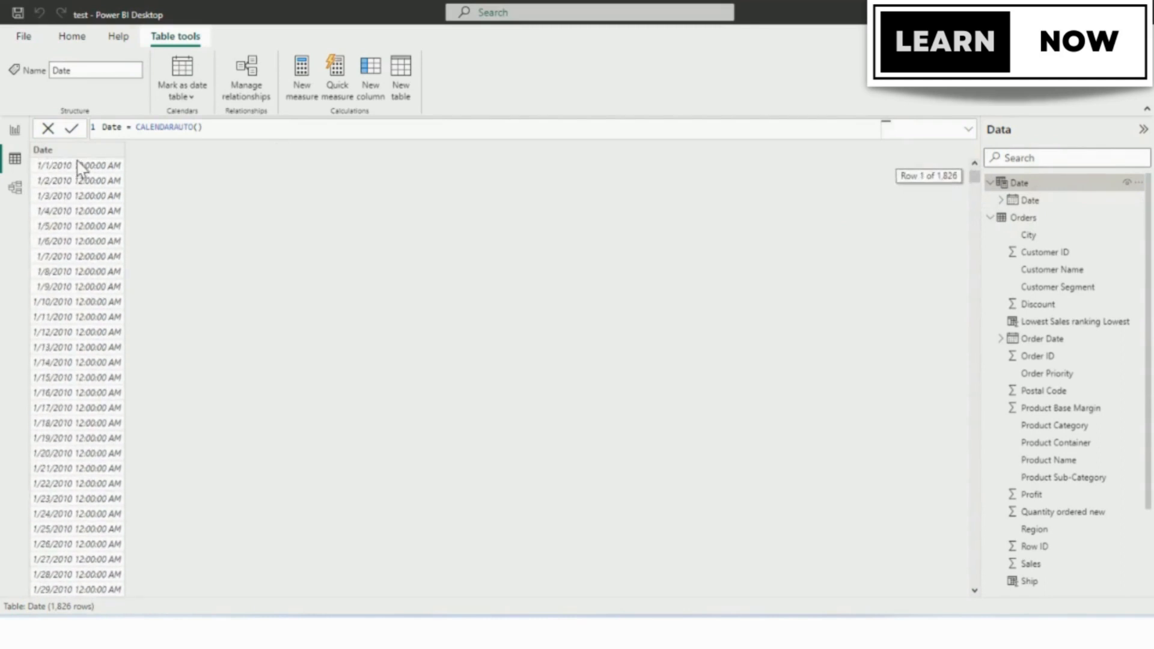
{"action": "scroll", "coordinate": [80, 203], "scroll_direction": "down", "scroll_amount": 20}
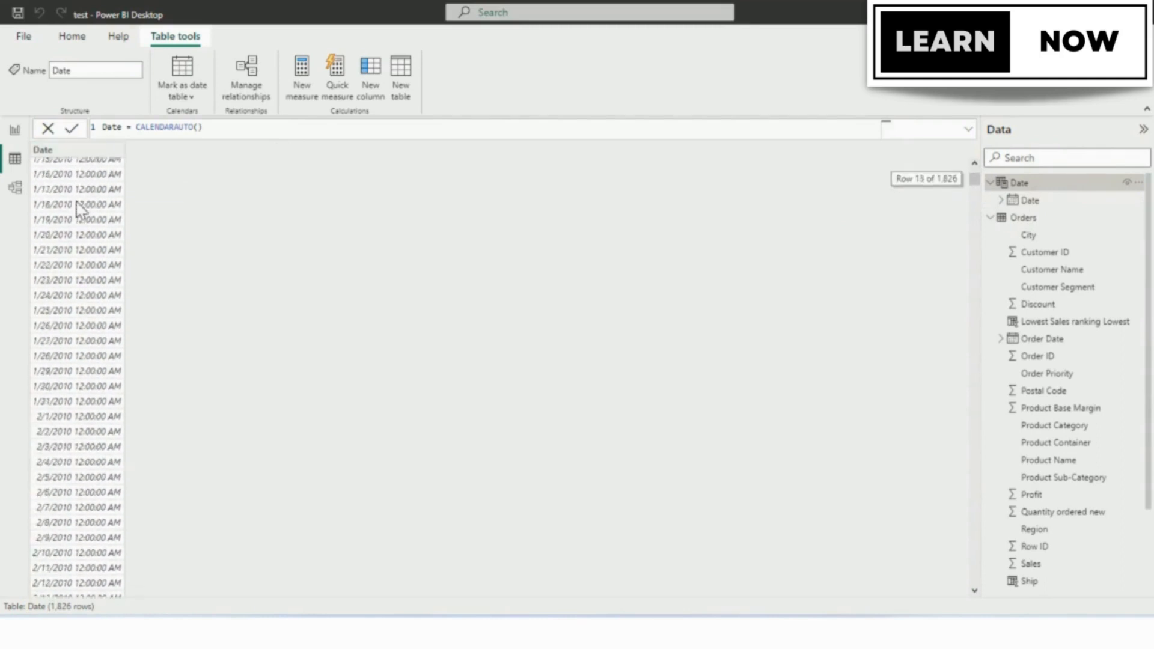
{"action": "scroll", "coordinate": [80, 217], "scroll_direction": "down", "scroll_amount": 20}
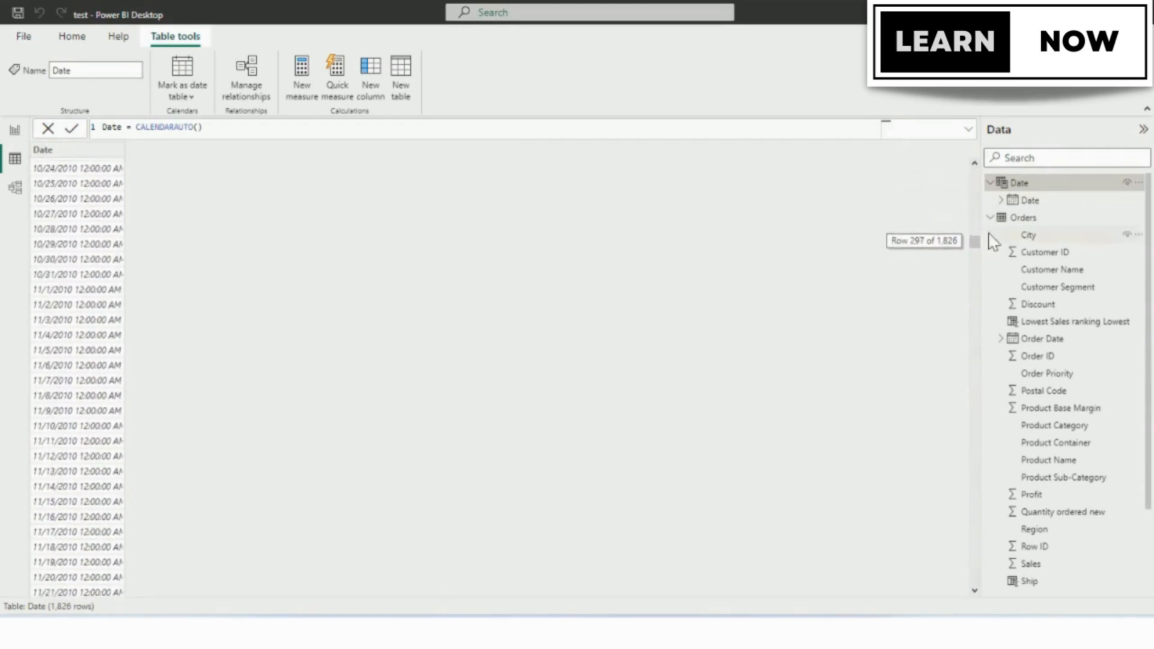
{"action": "left_click_drag", "start_coordinate": [977, 241], "coordinate": [276, 203]}
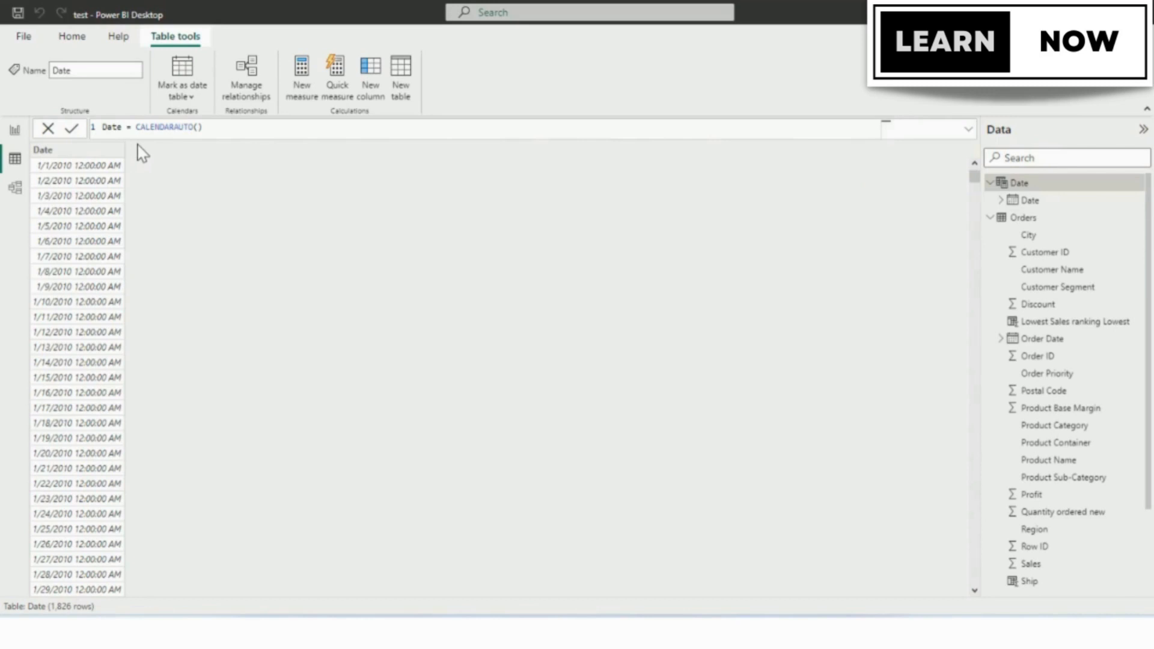
Edit the Date table's formula so that CALENDARAUTO() becomes the table argument of ADDCOLUMNS.
{"action": "double_click", "coordinate": [137, 128]}
{"action": "type", "text": "ad"}
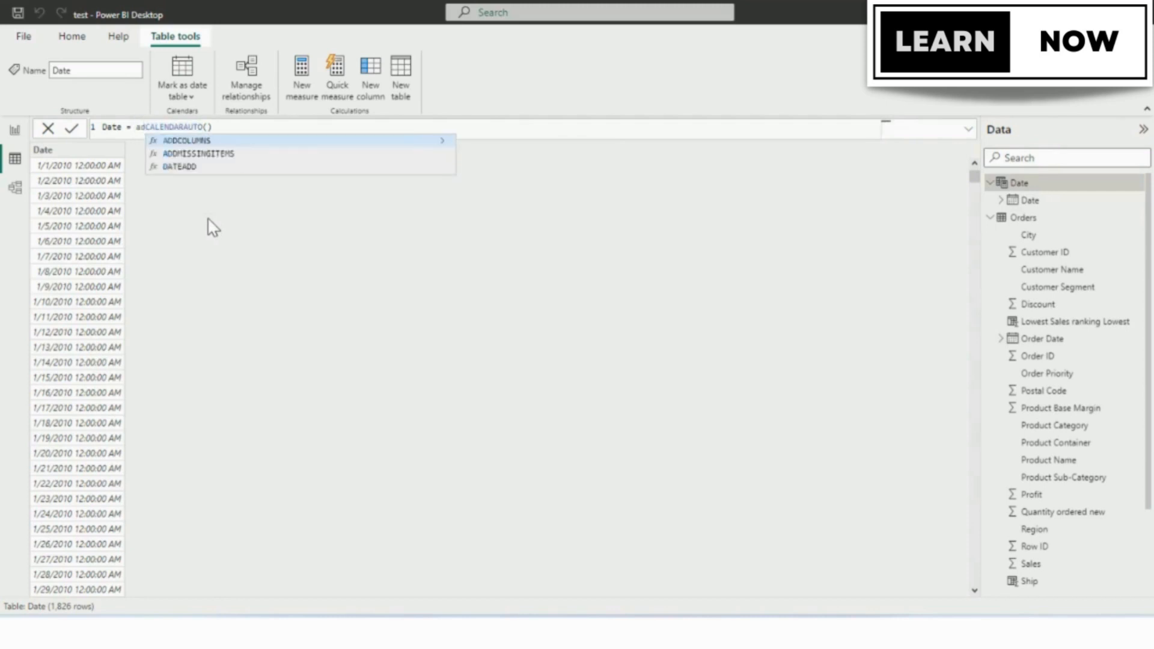
{"action": "key", "text": "Tab"}
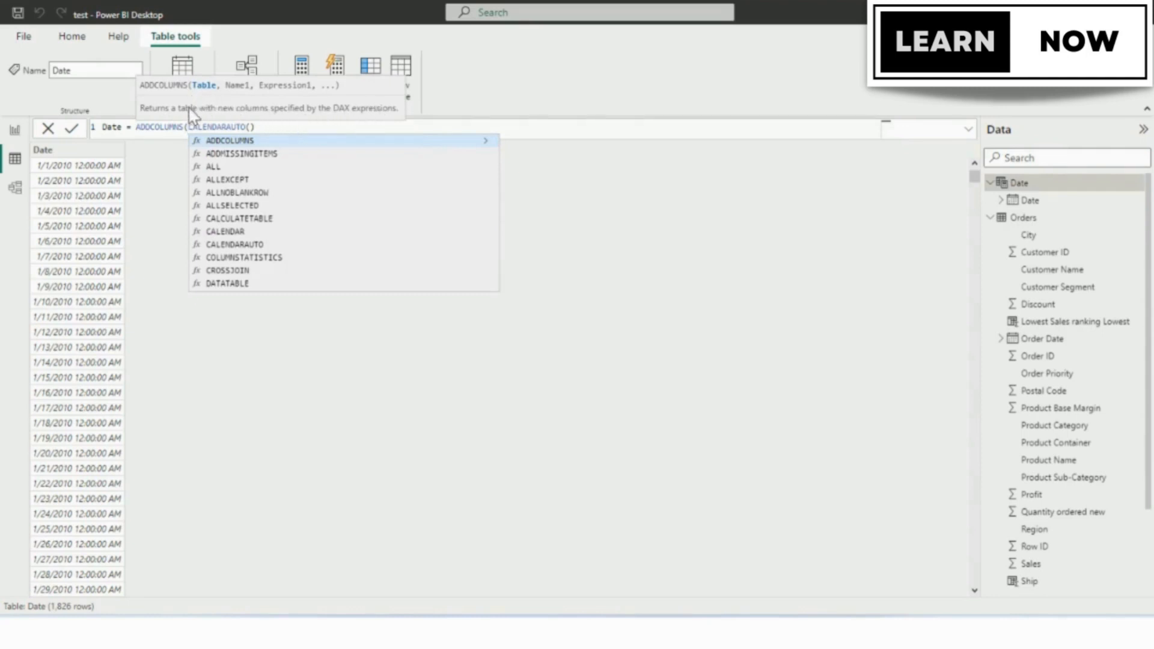
{"action": "left_click", "coordinate": [267, 124]}
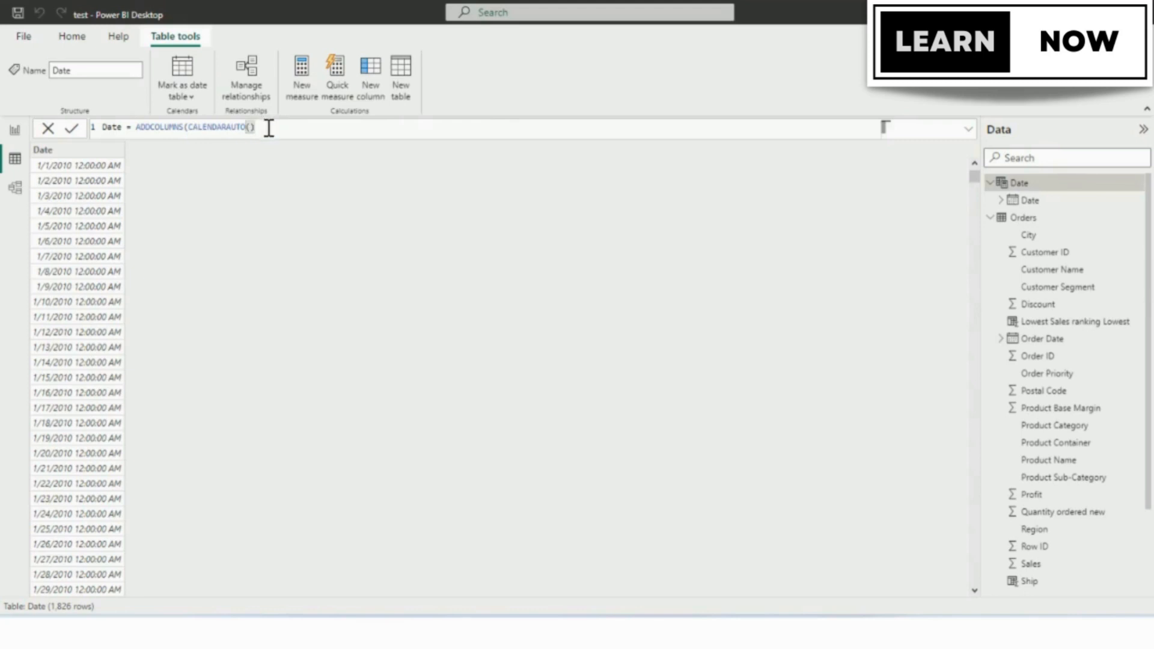
{"action": "type", "text": ","}
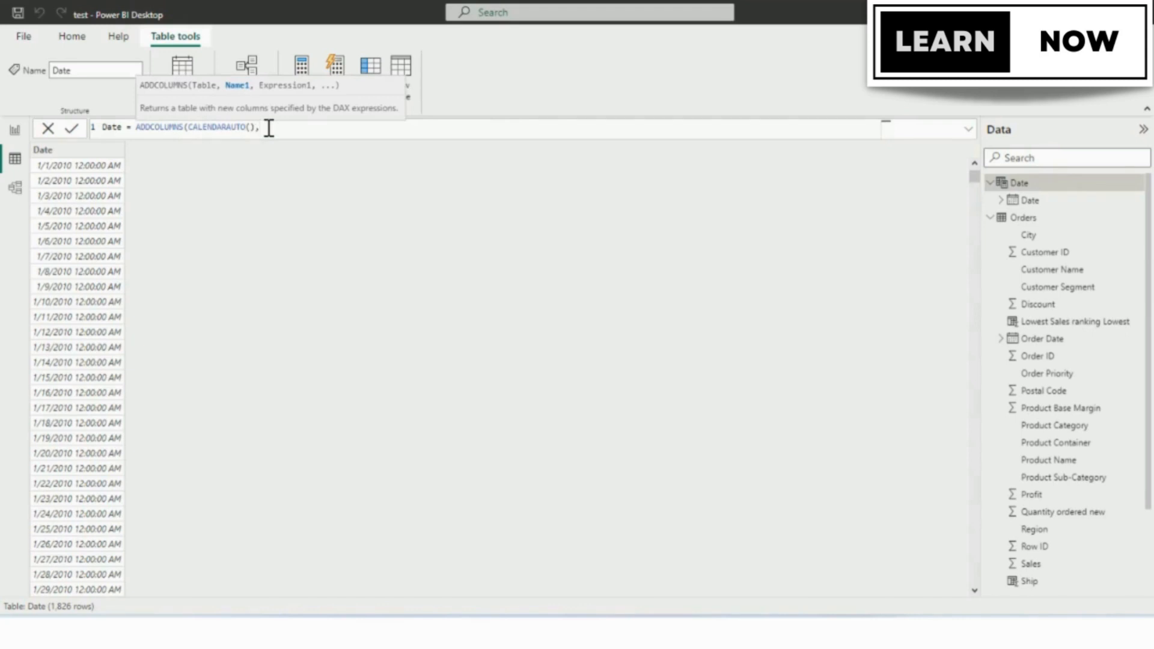
Add a "Year" column to the ADDCOLUMNS formula with the expression YEAR([Date]).
{"action": "type", "text": "\"Year\","}
{"action": "type", "text": "Y"}
{"action": "key", "text": "Tab"}
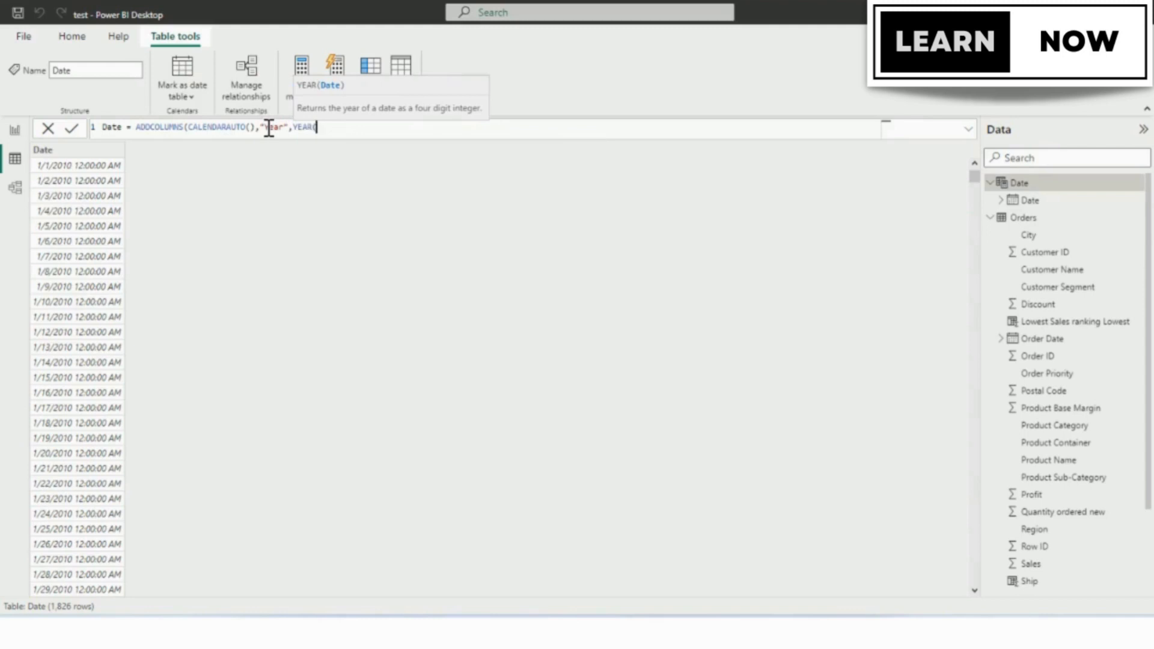
{"action": "type", "text": "["}
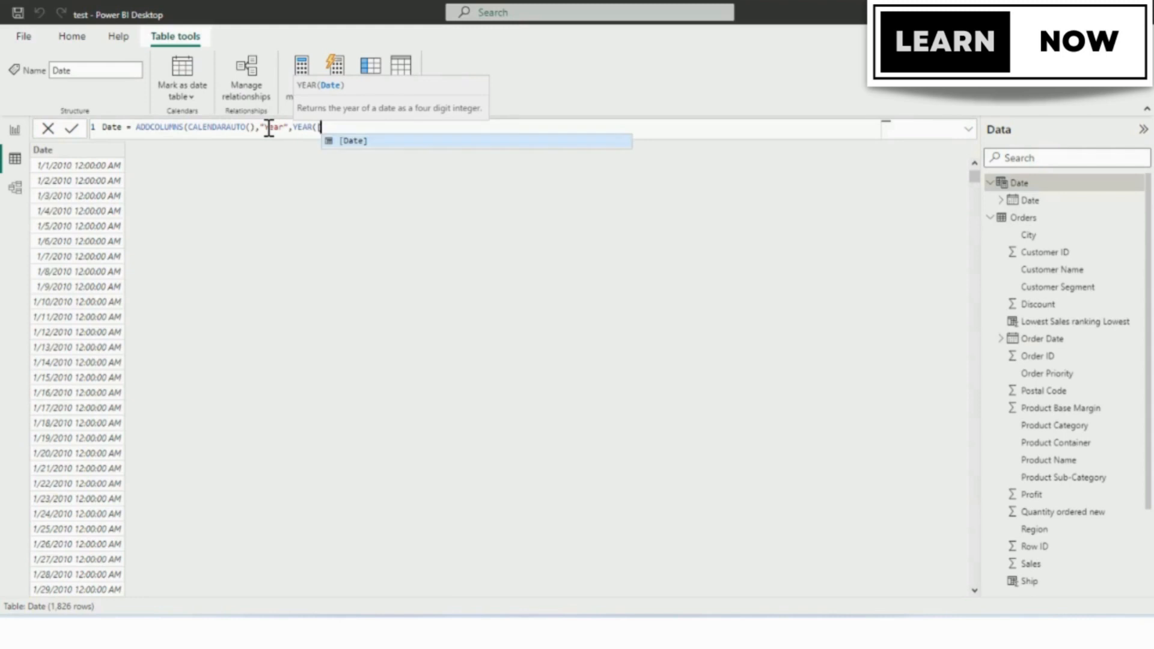
{"action": "key", "text": "Tab"}
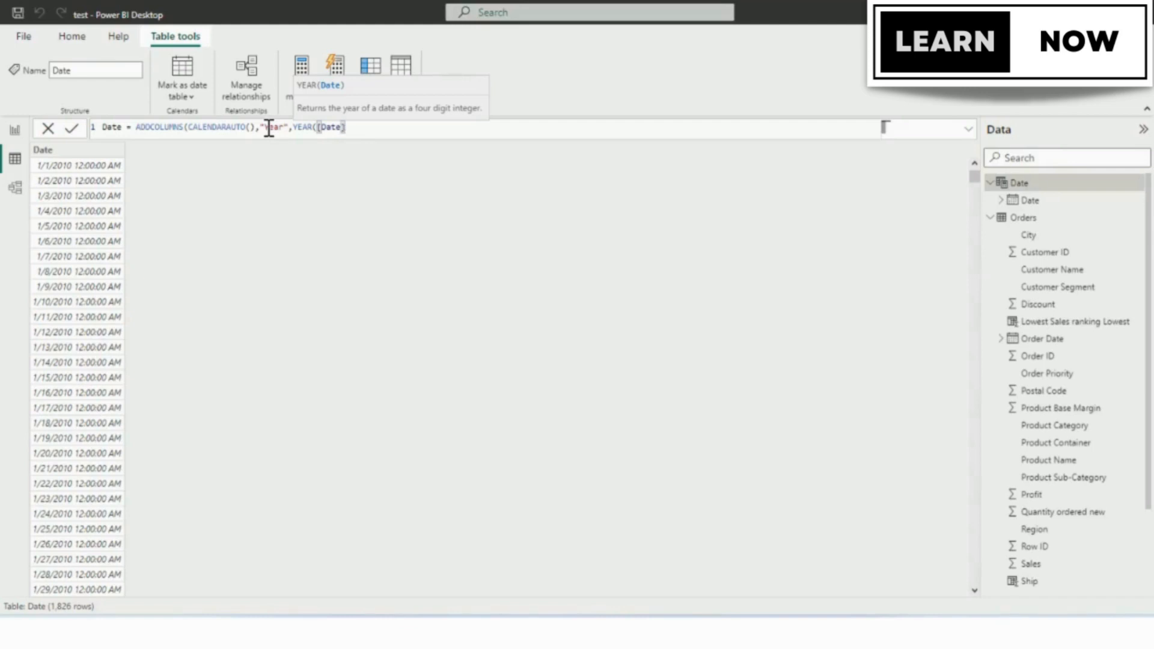
{"action": "type", "text": ")"}
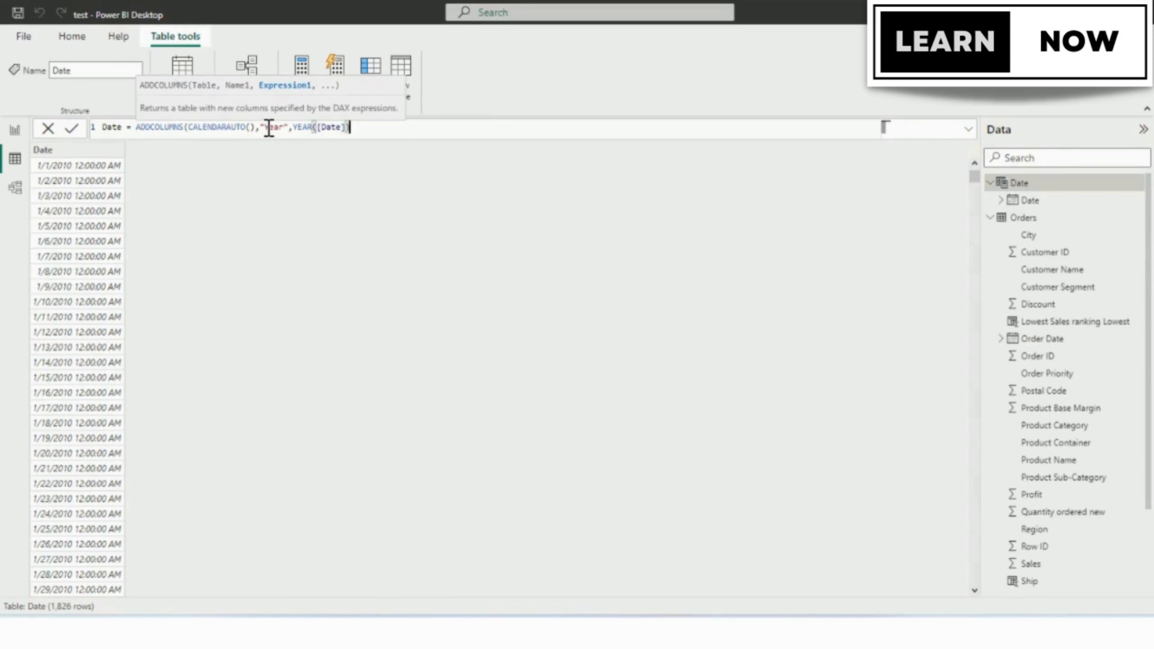
Add a "Quarter" column on a new line of the formula with the expression QUARTER([Date]).
{"action": "type", "text": ","}
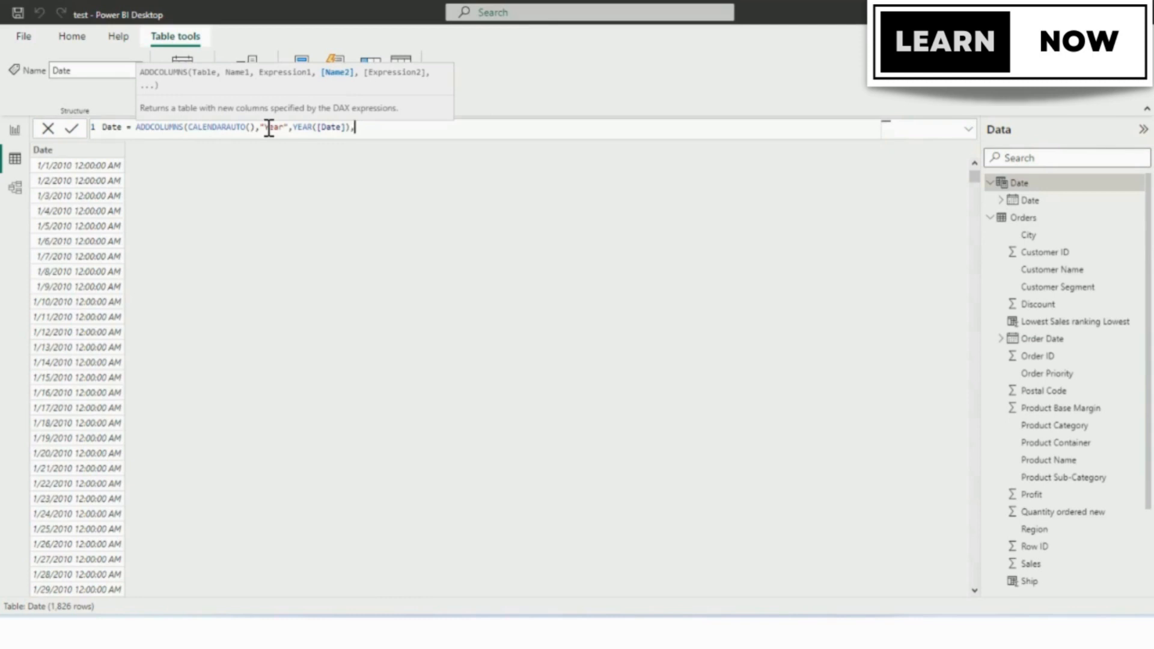
{"action": "key", "text": "shift+Return"}
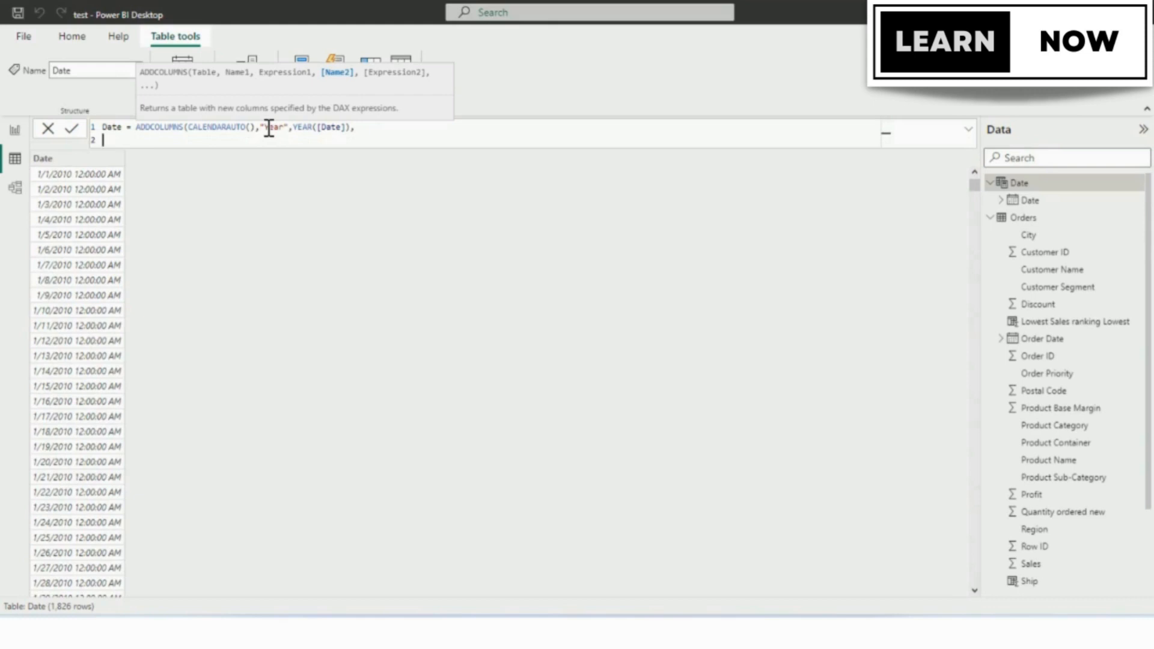
{"action": "type", "text": "\"Quarter\""}
{"action": "type", "text": ",q"}
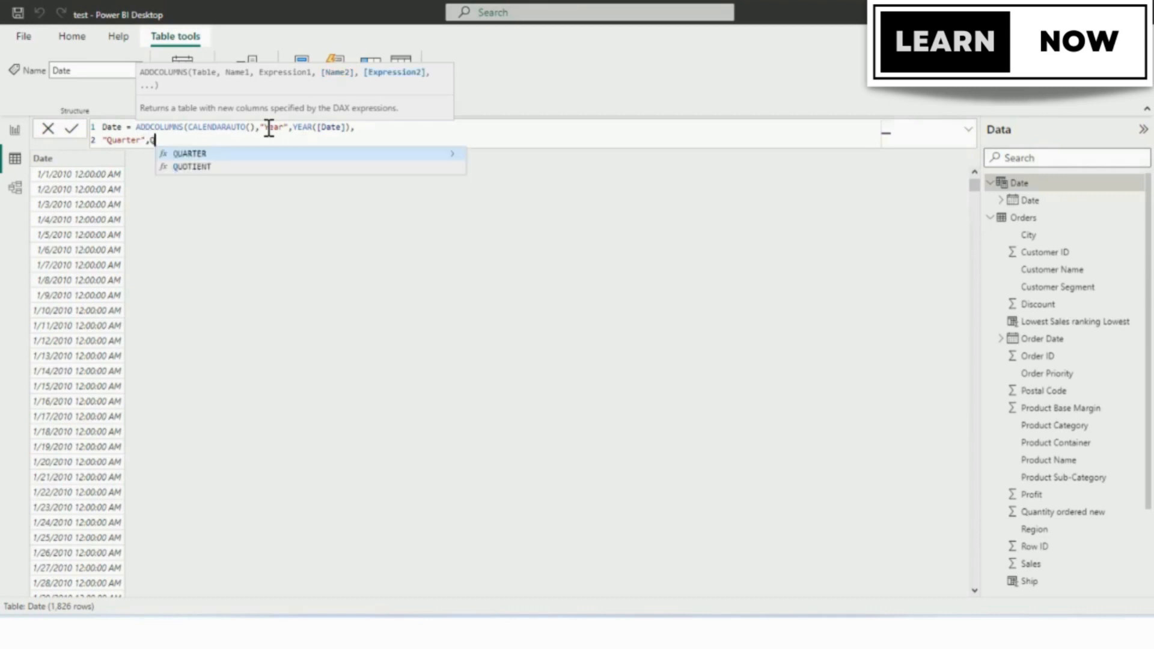
{"action": "key", "text": "Tab"}
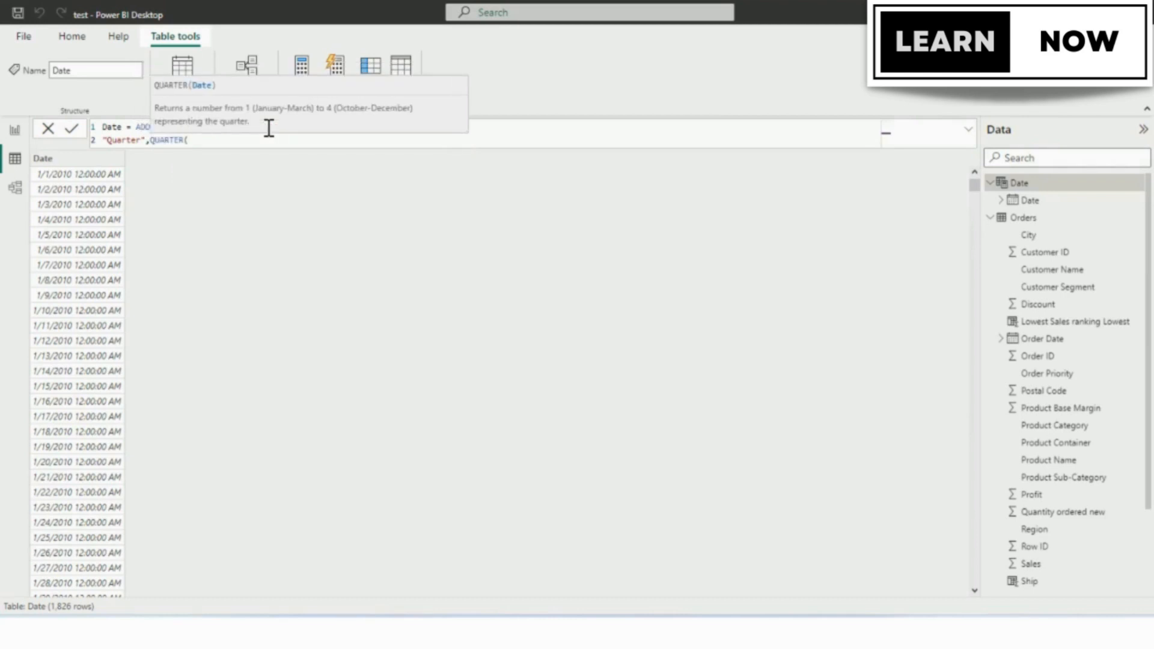
{"action": "type", "text": "("}
{"action": "key", "text": "BackSpace"}
{"action": "type", "text": "["}
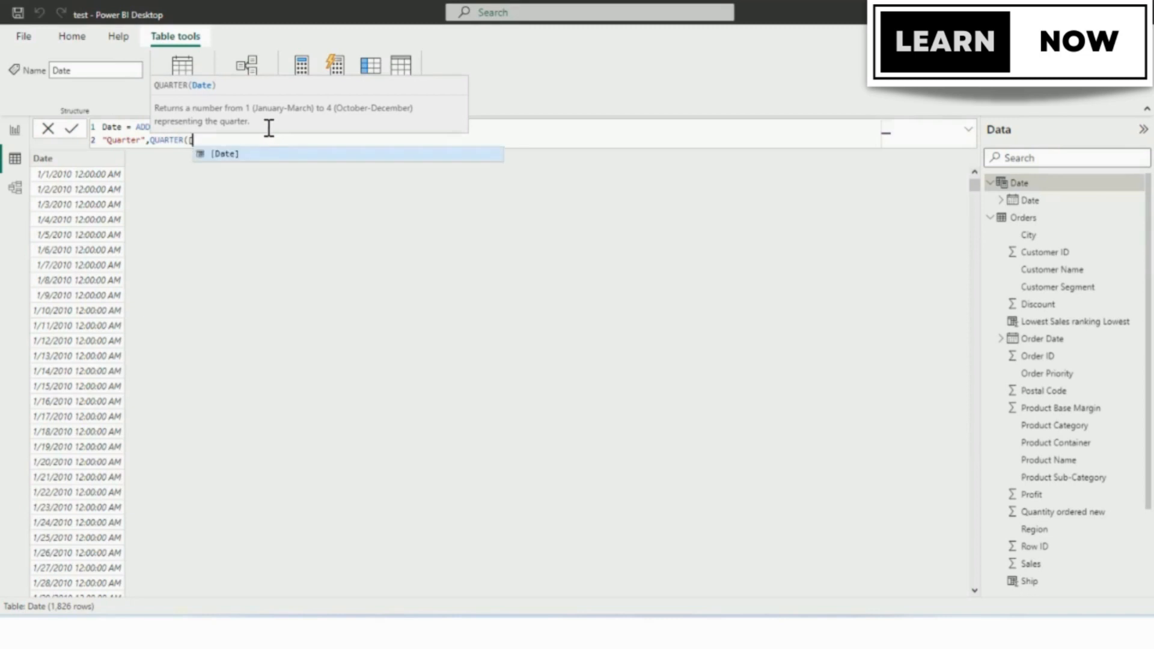
{"action": "key", "text": "Tab"}
{"action": "type", "text": ")"}
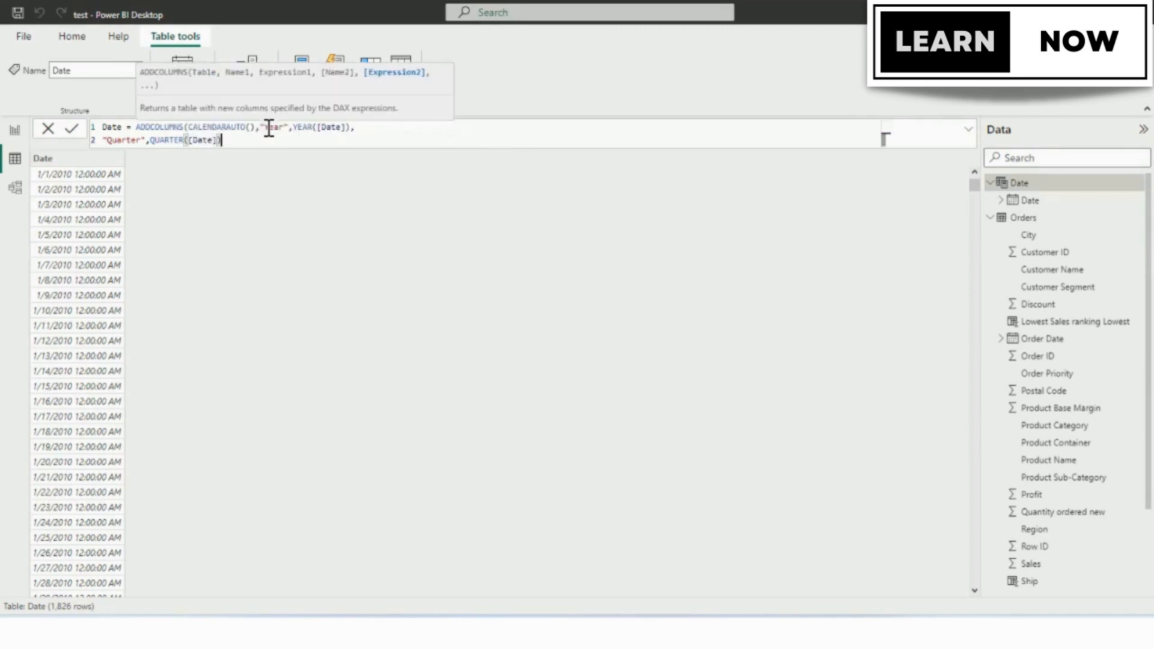
Start a "Month" column on a new line of the formula, using the FORMAT function on [Date].
{"action": "type", "text": ","}
{"action": "key", "text": "shift+Return"}
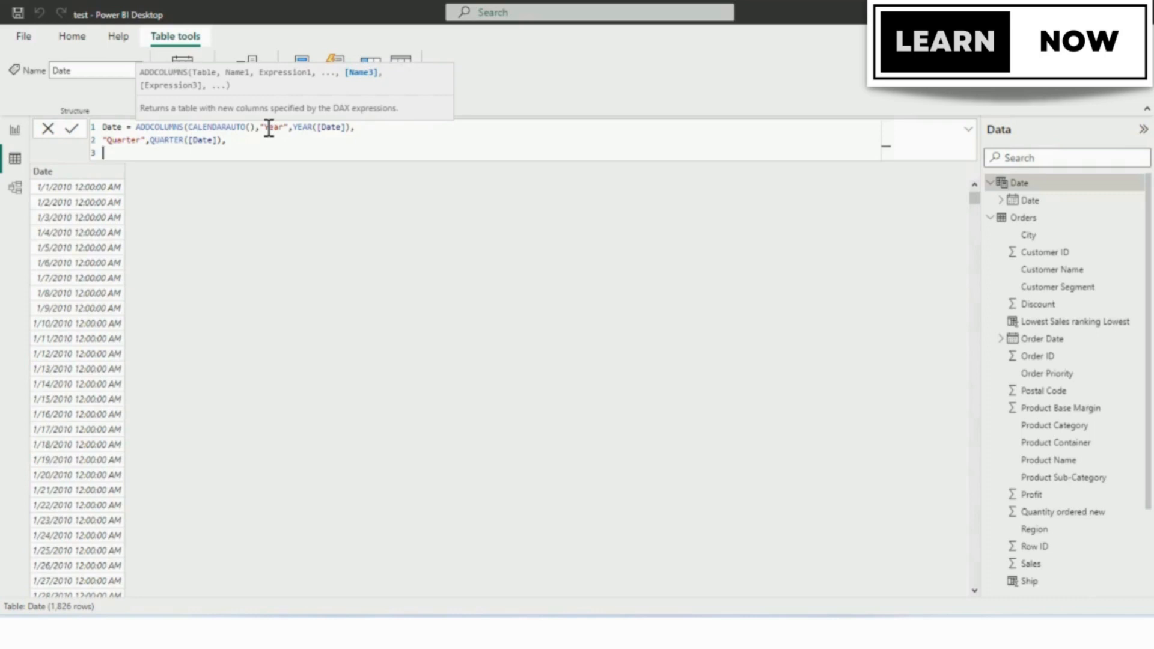
{"action": "type", "text": "\"Month\""}
{"action": "type", "text": ",for"}
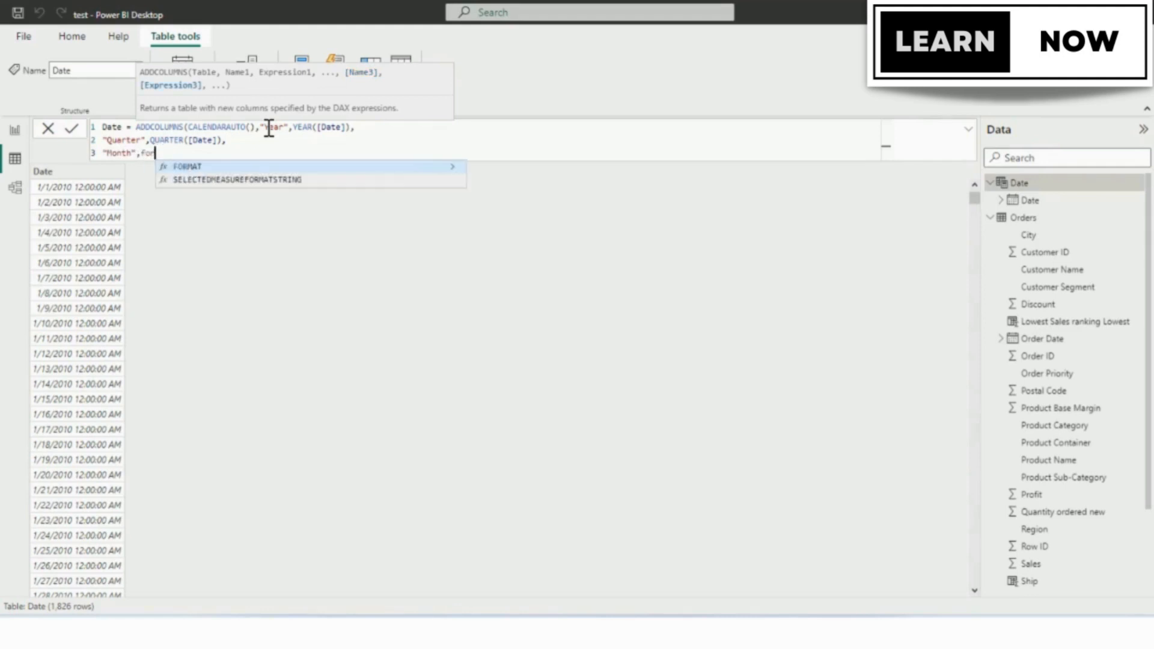
{"action": "key", "text": "Tab"}
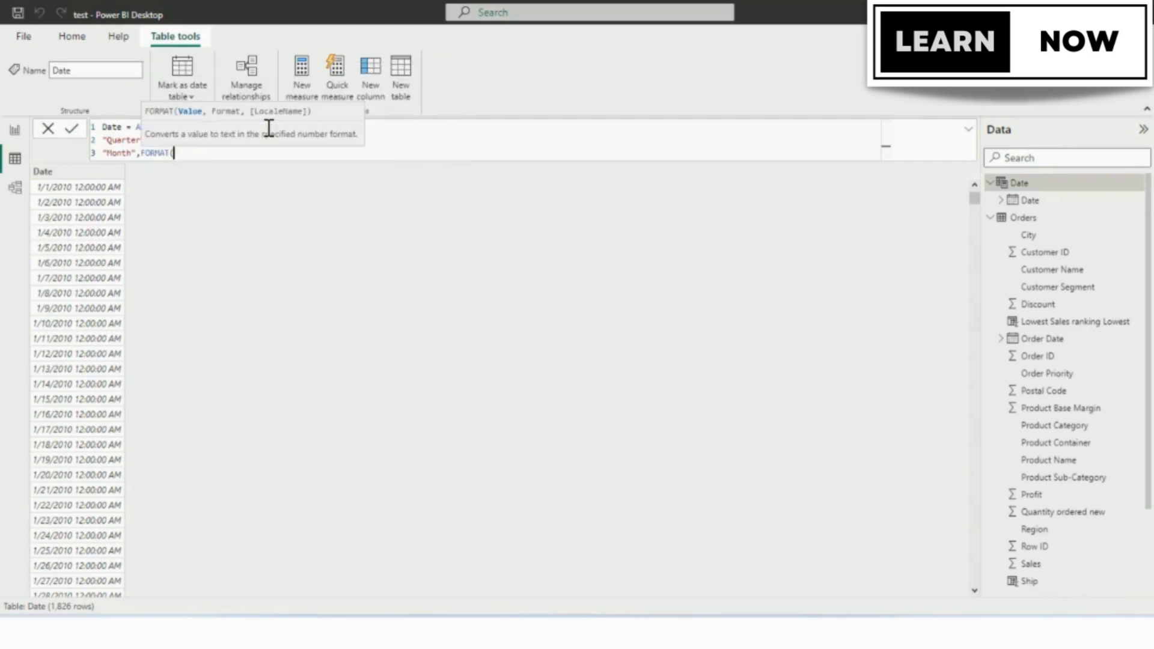
{"action": "type", "text": "["}
{"action": "key", "text": "Tab"}
{"action": "type", "text": ")"}
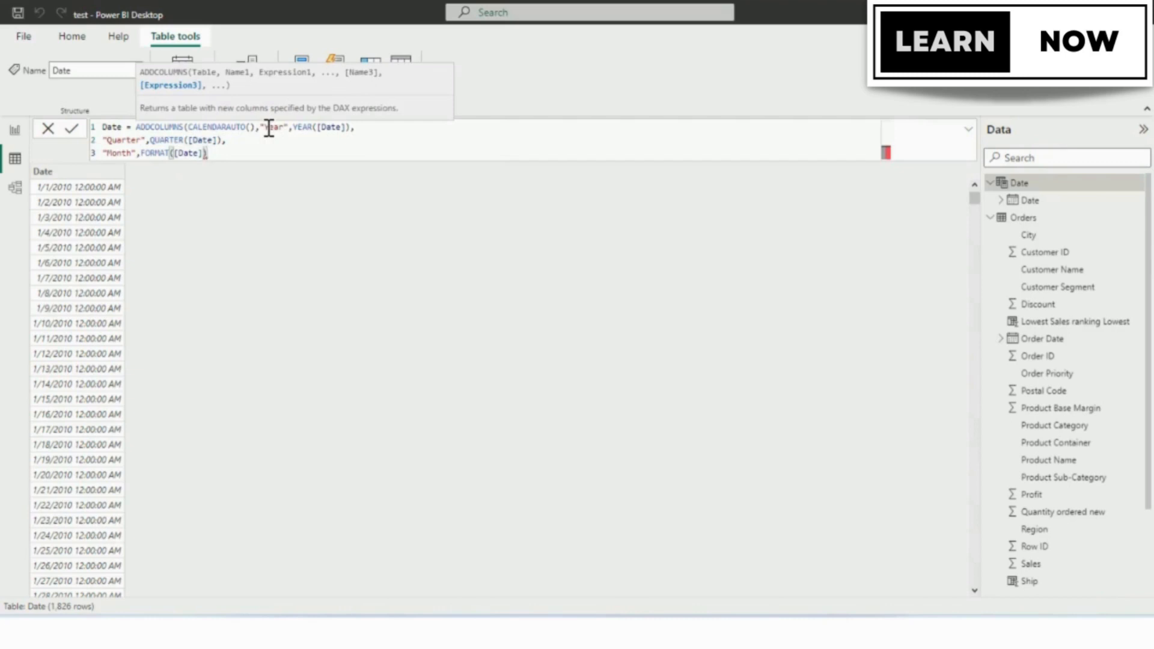
{"action": "key", "text": "BackSpace"}
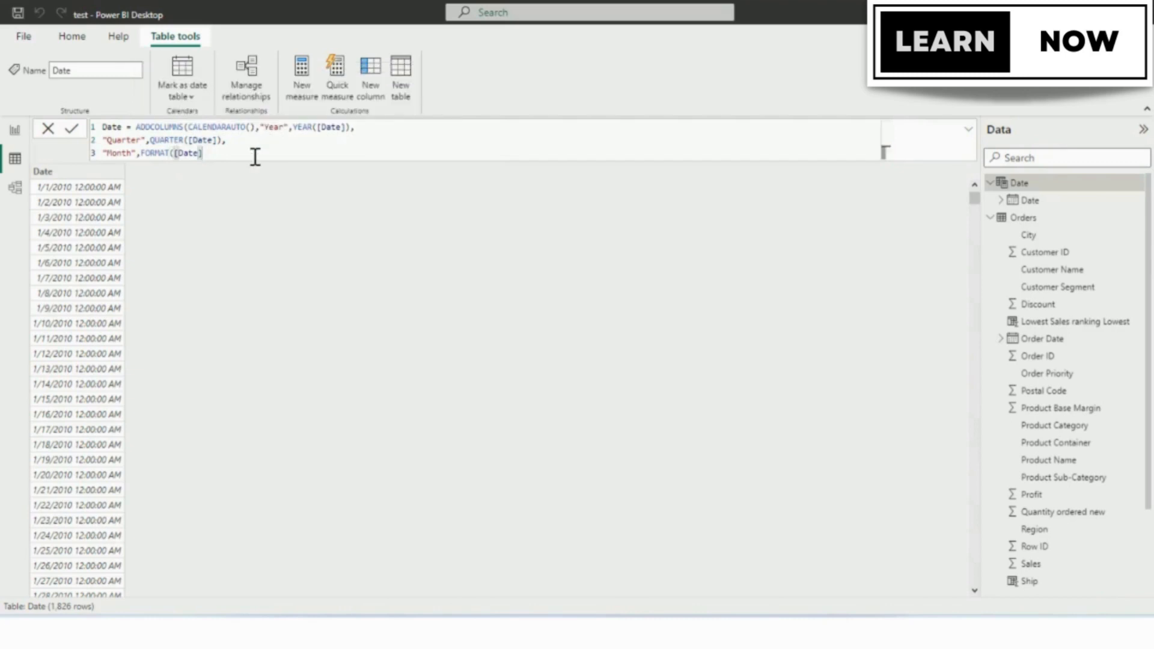
Complete the Month column's FORMAT expression with the format string "mmmm".
{"action": "type", "text": ",mm"}
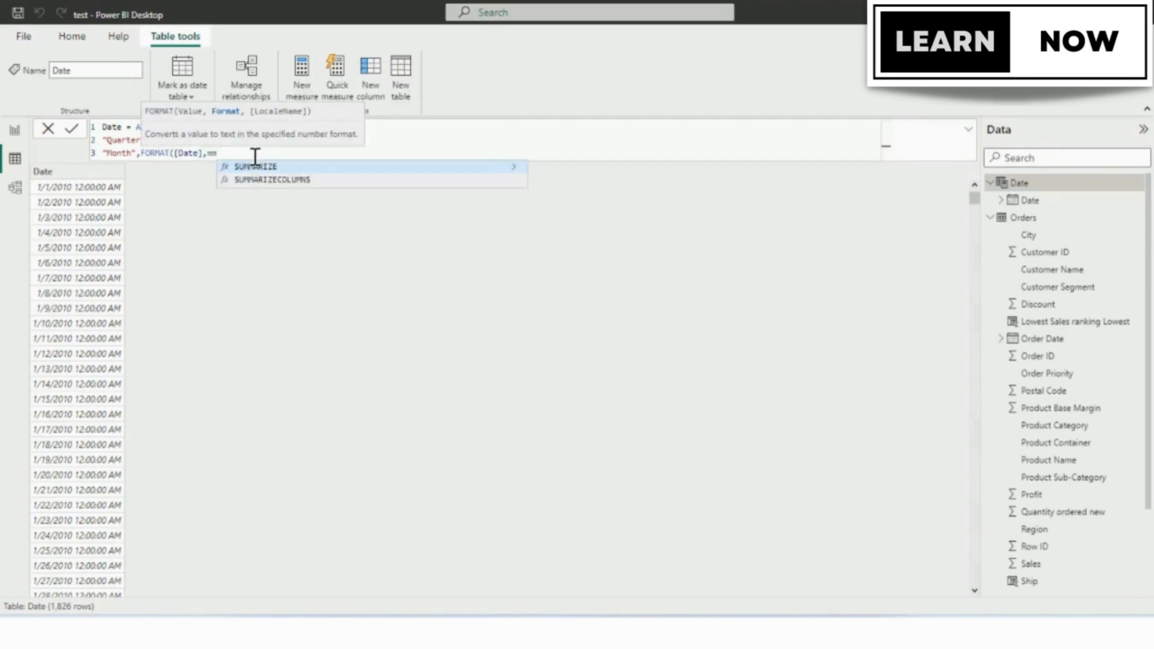
{"action": "key", "text": "BackSpace"}
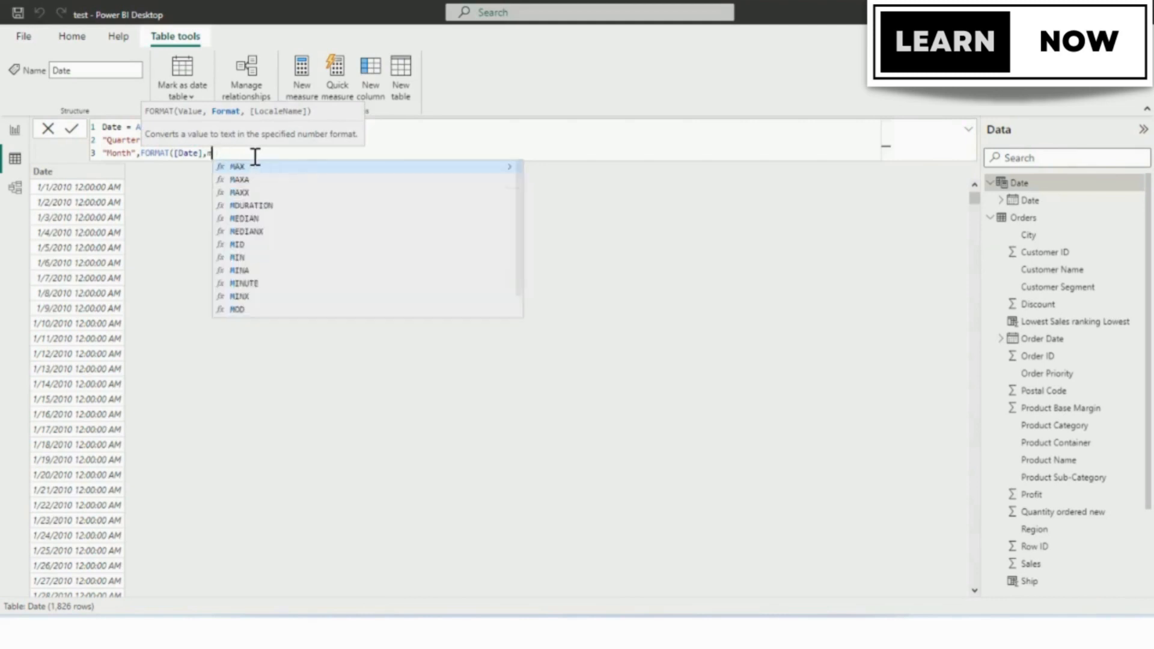
{"action": "key", "text": "BackSpace"}
{"action": "type", "text": "\"mm"}
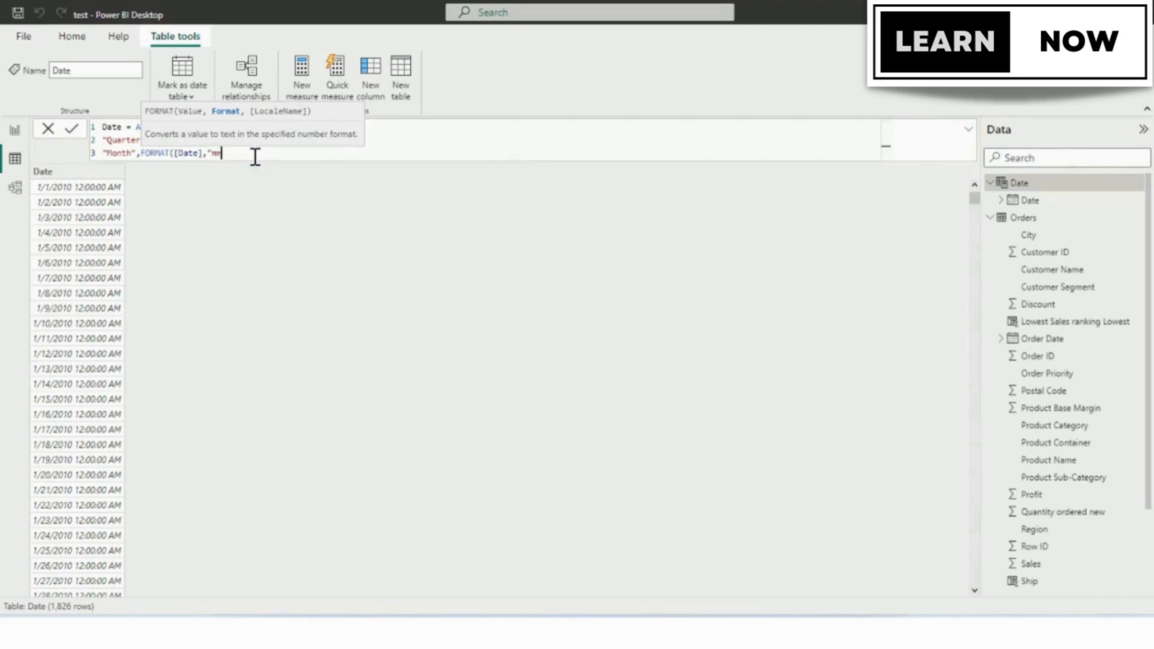
{"action": "type", "text": "mm\")"}
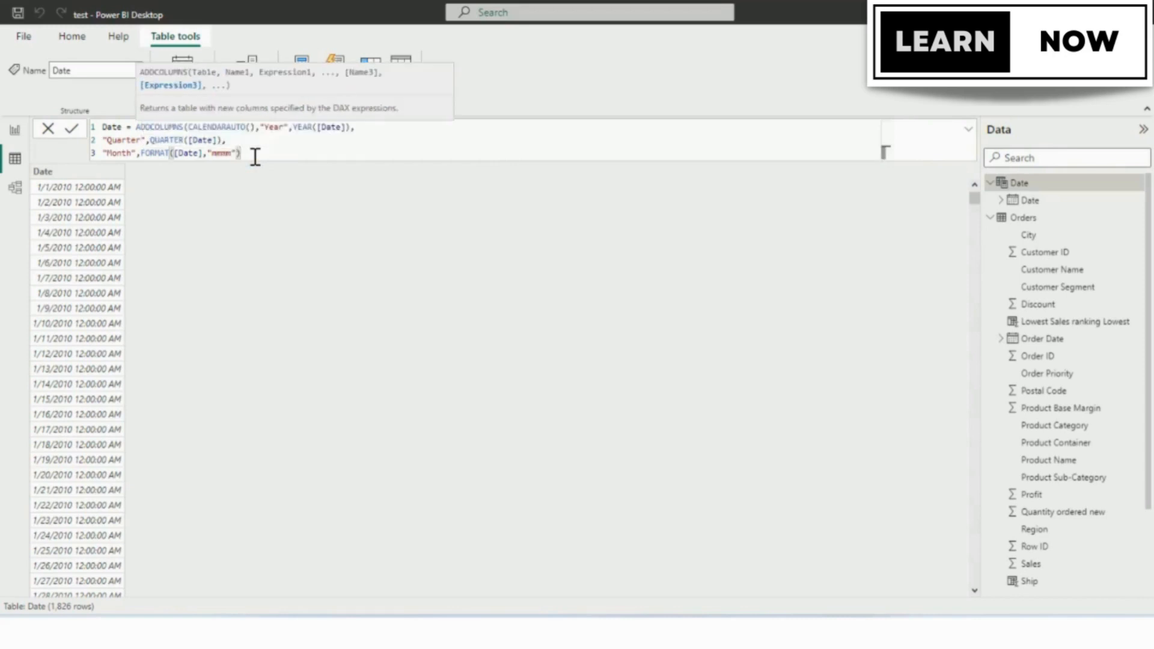
Add a "Month Number" column on a new line with the expression MONTH([Date]), then close and commit the ADDCOLUMNS formula.
{"action": "type", "text": ","}
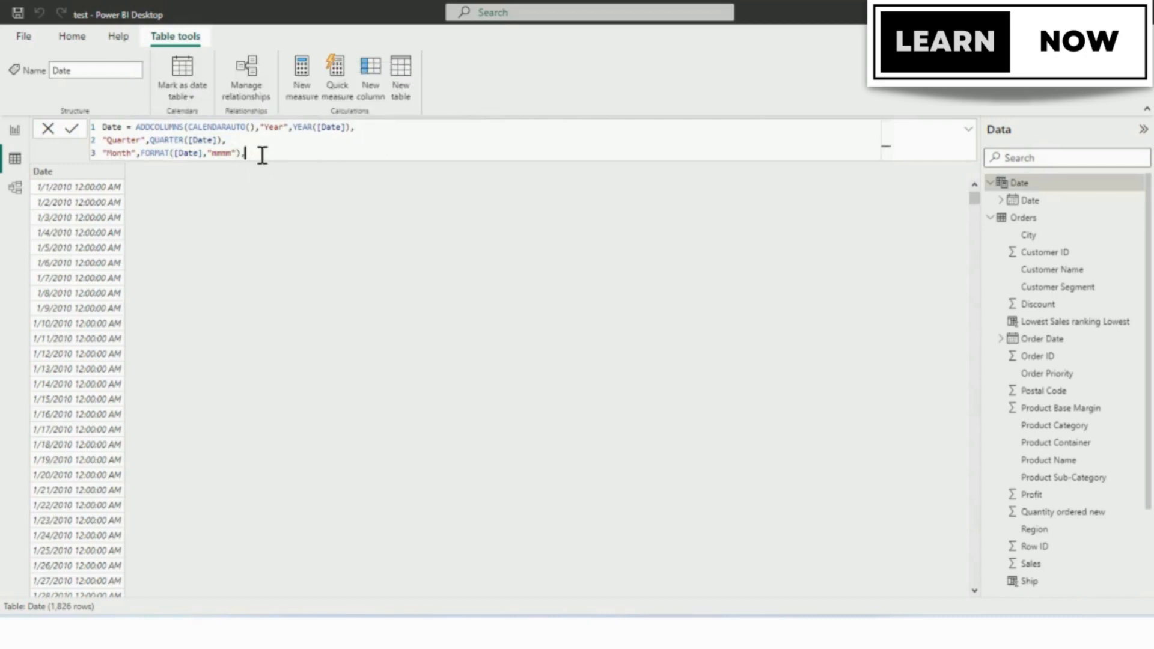
{"action": "key", "text": "shift+Return"}
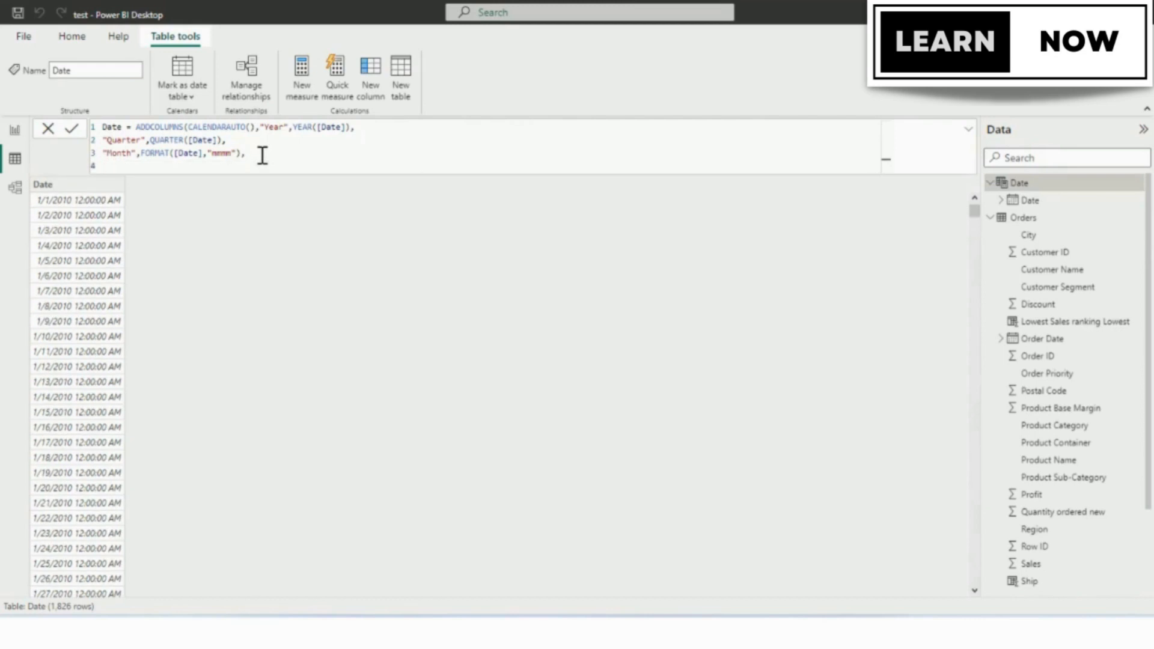
{"action": "type", "text": "\"Month Num,ber"}
{"action": "key", "text": "BackSpace"}
{"action": "key", "text": "BackSpace"}
{"action": "key", "text": "BackSpace"}
{"action": "key", "text": "BackSpace"}
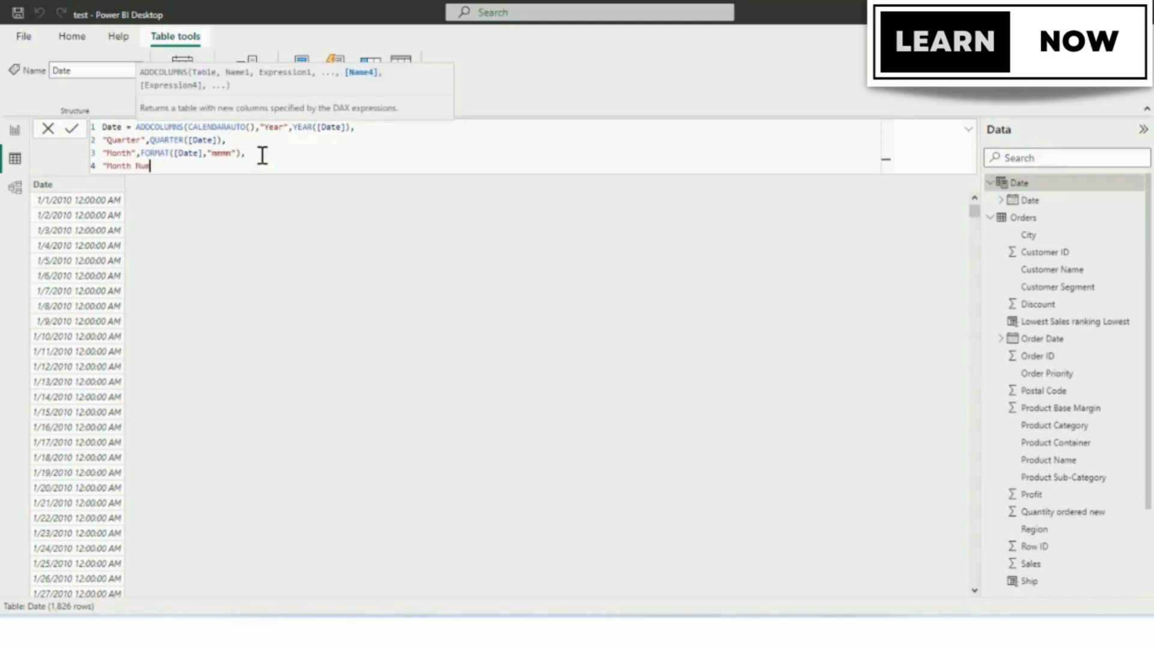
{"action": "type", "text": "ber"}
{"action": "type", "text": "\","}
{"action": "type", "text": "Mon"}
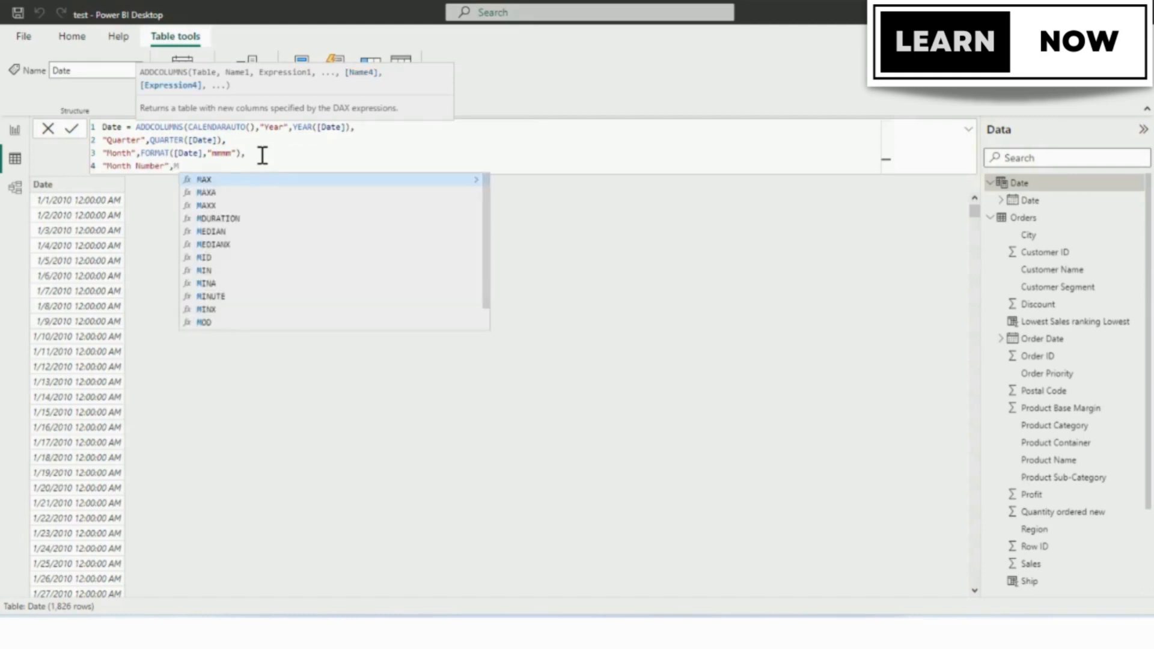
{"action": "key", "text": "Tab"}
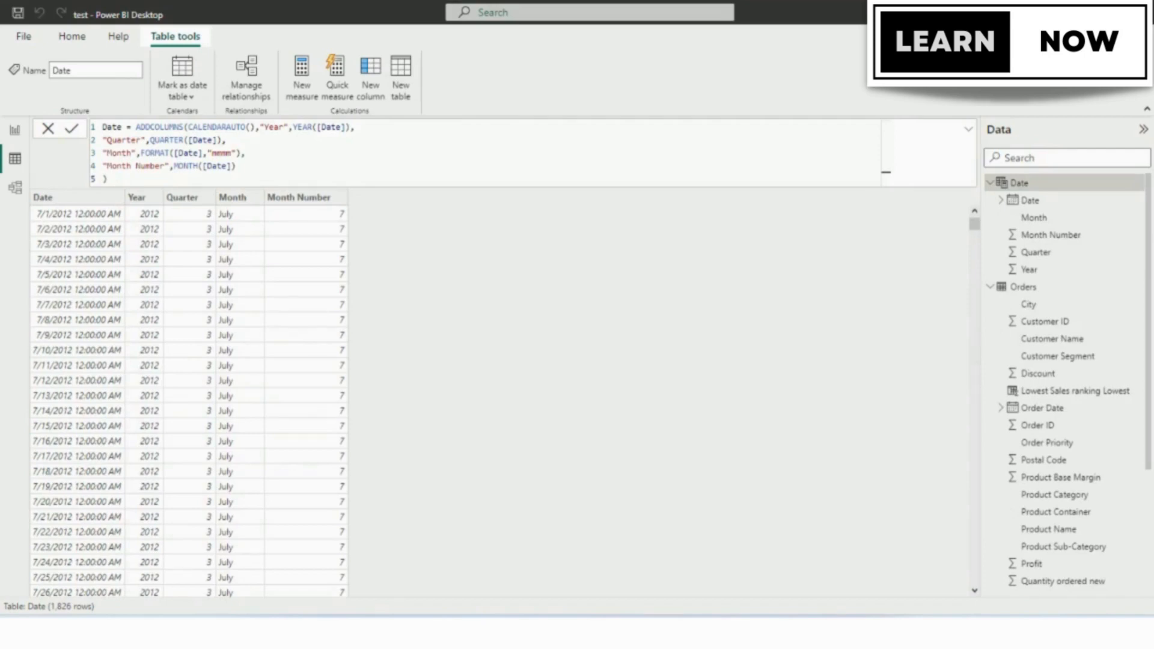
{"action": "left_click", "coordinate": [343, 176]}
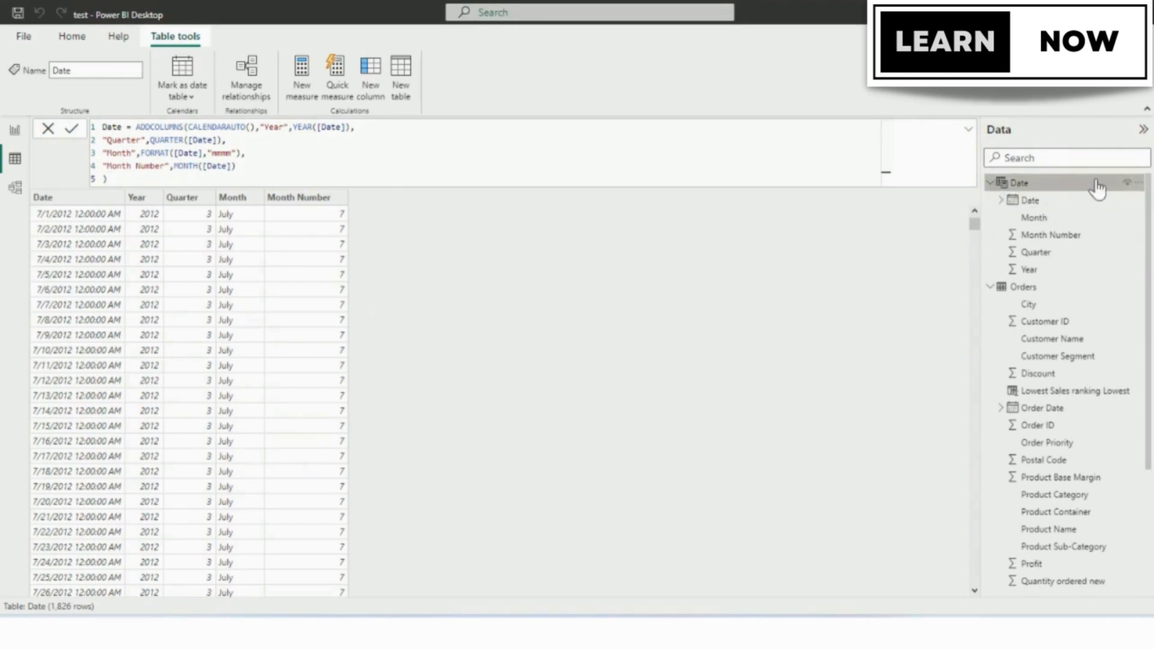
Mark the Date table as a date table, using Date as its date column.
{"action": "left_click", "coordinate": [1139, 184]}
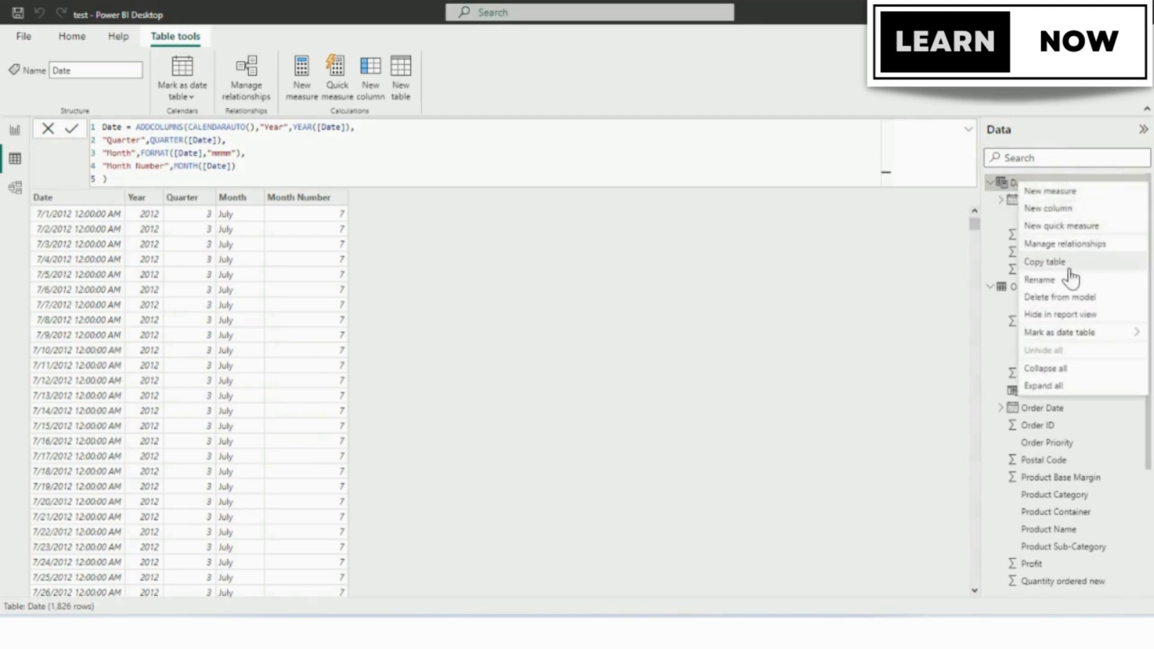
{"action": "mouse_move", "coordinate": [1074, 341]}
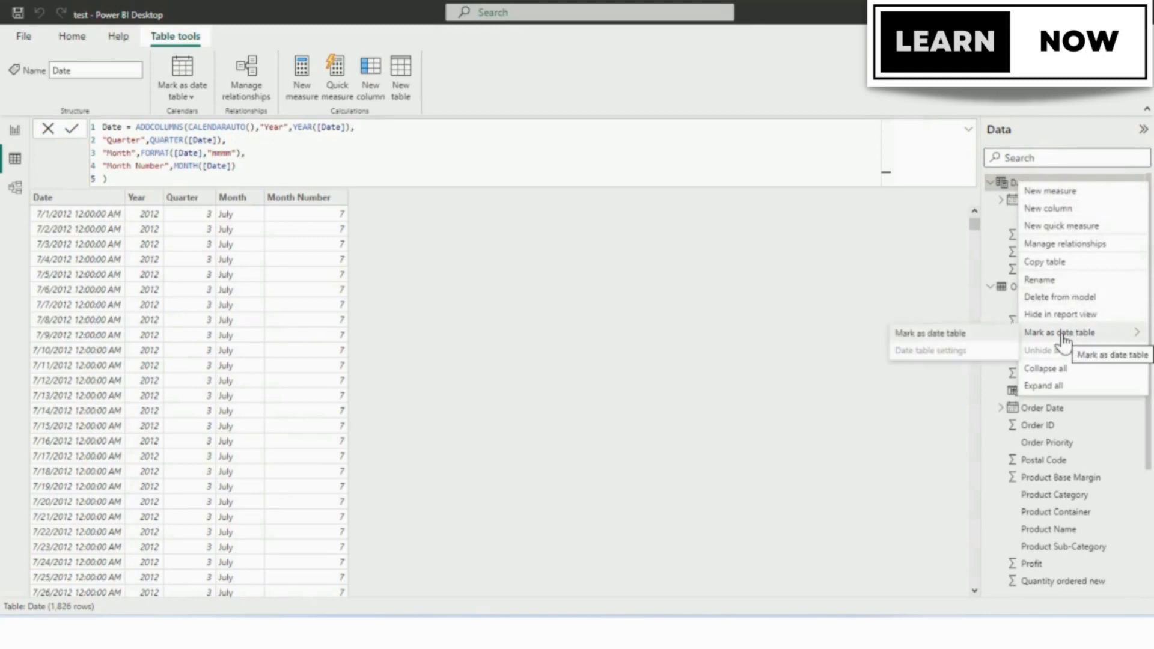
{"action": "left_click", "coordinate": [908, 335]}
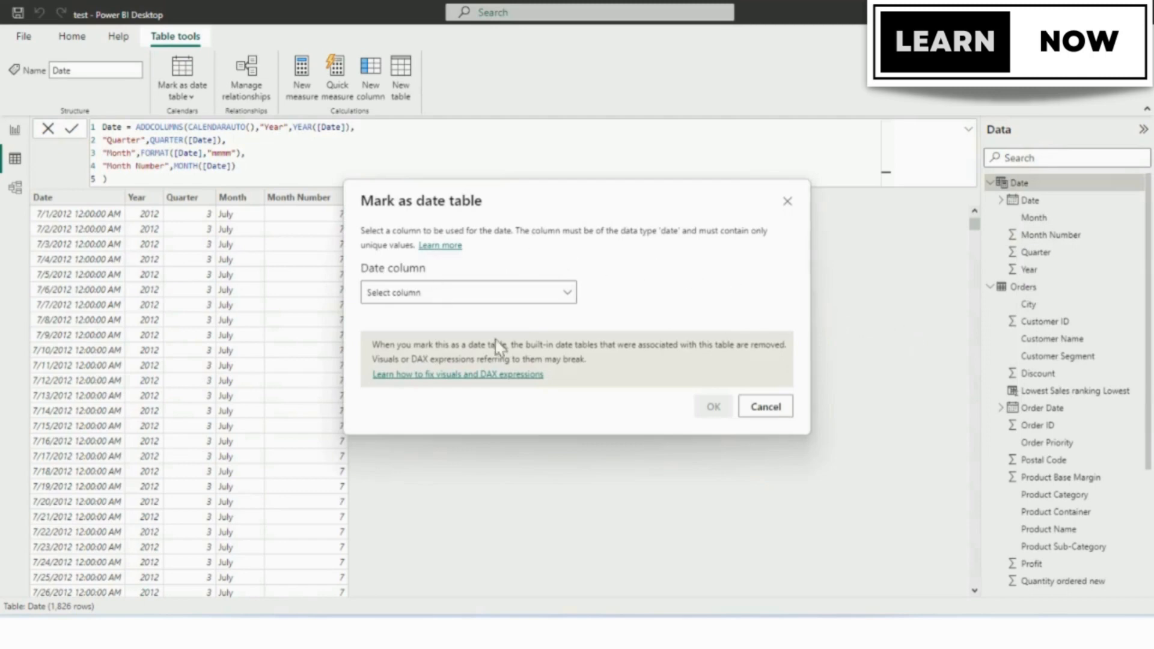
{"action": "left_click", "coordinate": [463, 302]}
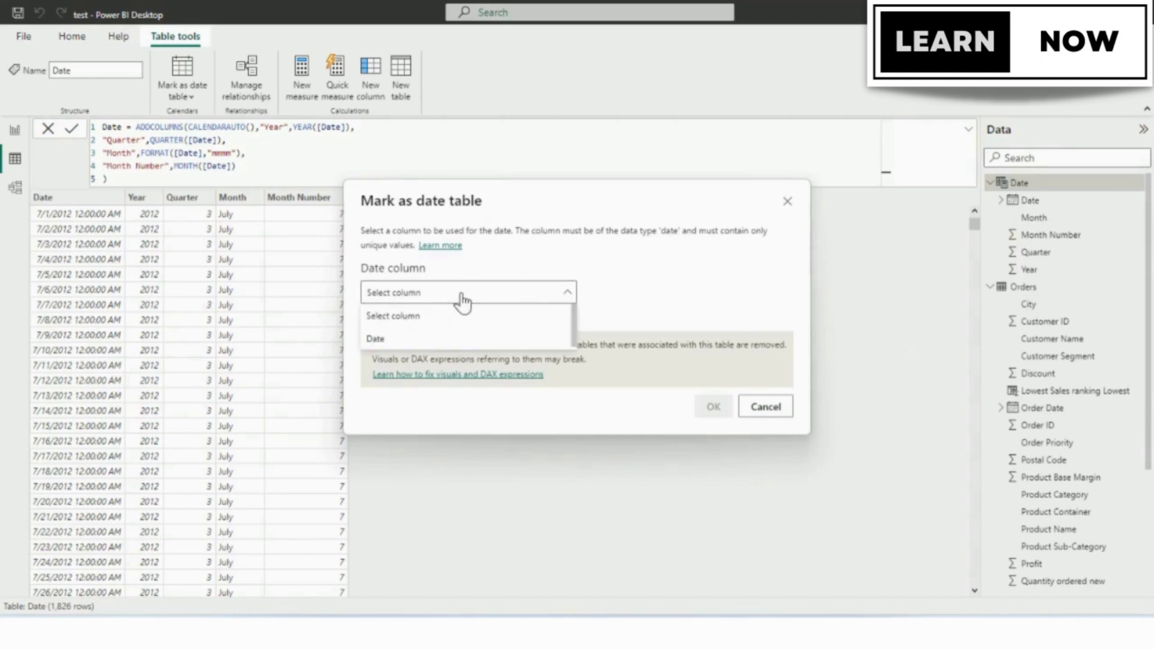
{"action": "left_click", "coordinate": [429, 340]}
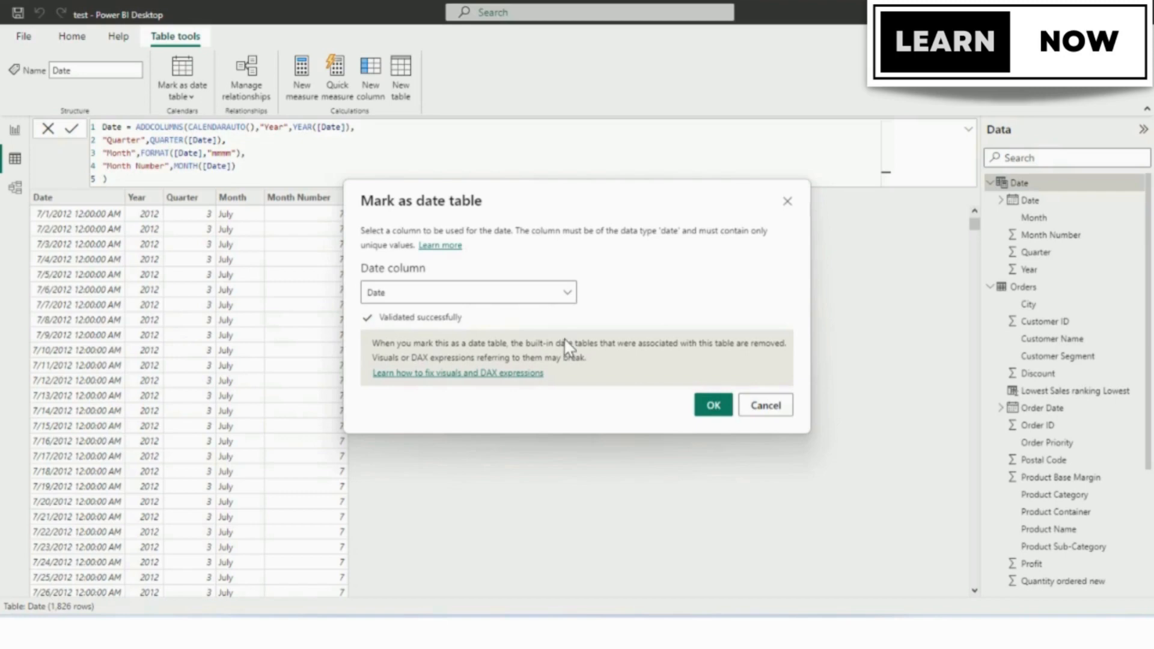
{"action": "left_click", "coordinate": [714, 406]}
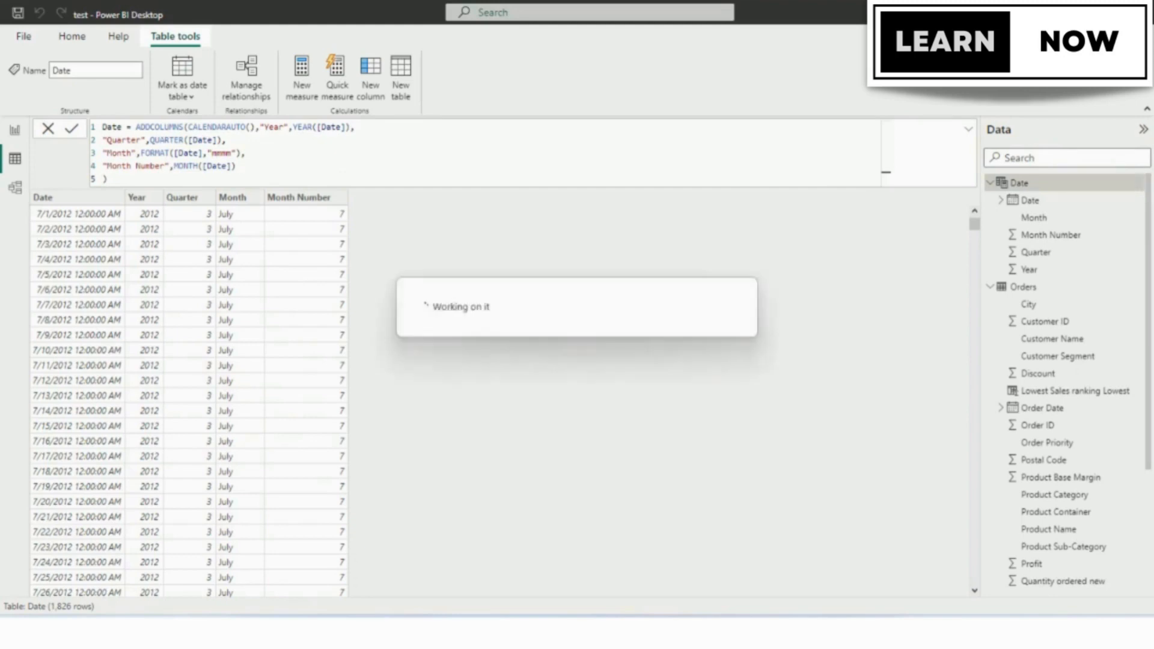